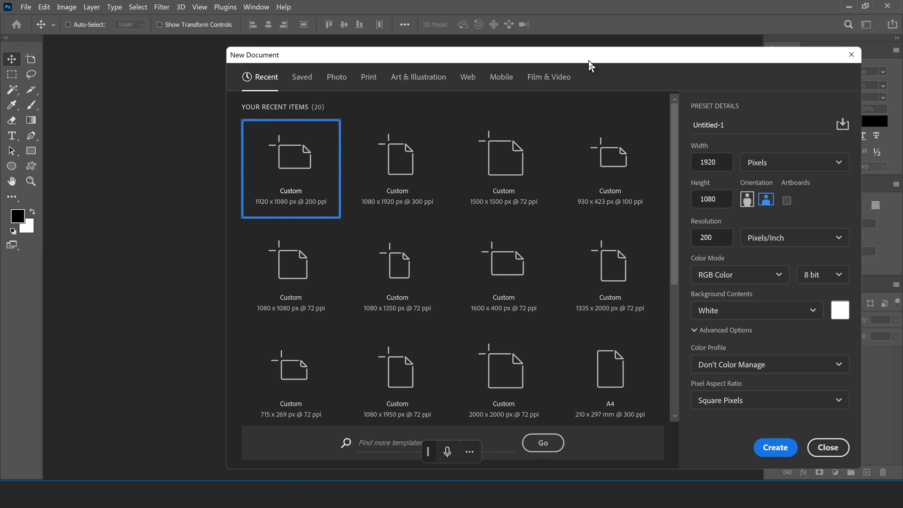
Create a new 1920 x 1080 px RGB document at 200 pixels/inch with a white background
drag(589, 60, 488, 63)
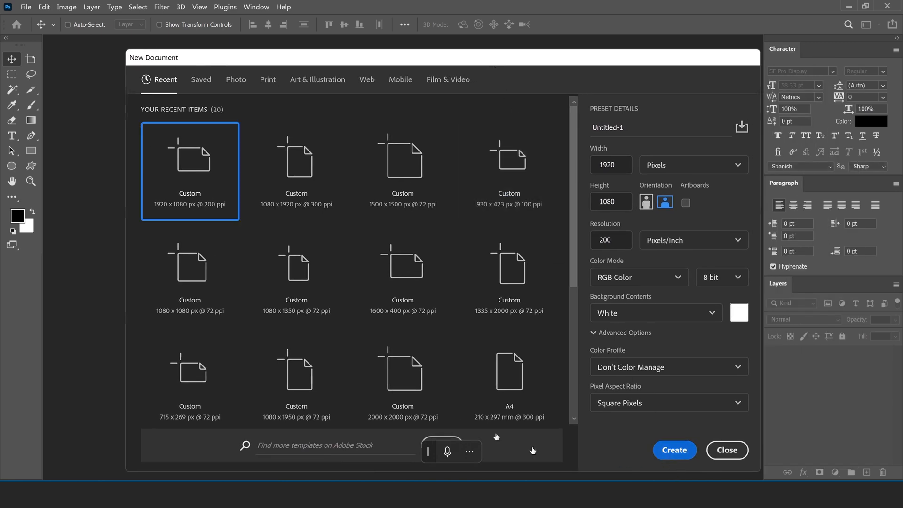
click(672, 451)
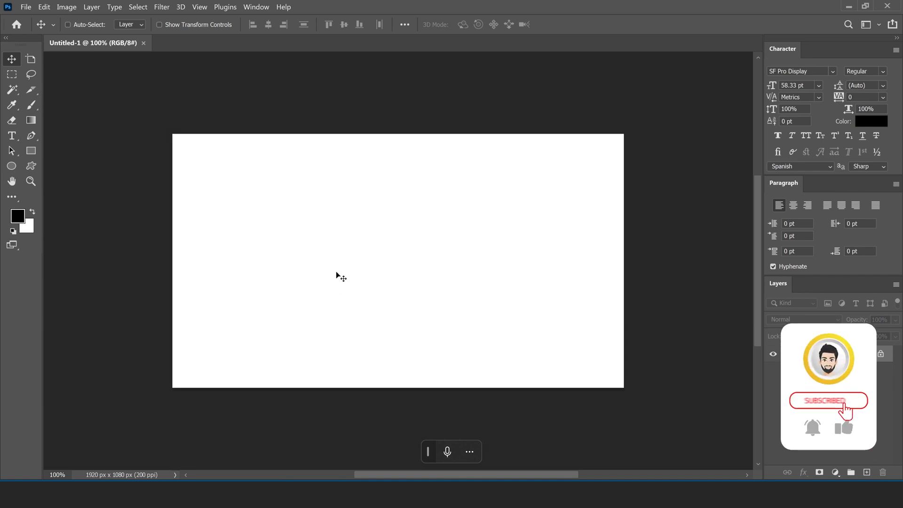
scroll(338, 276, down, 1)
scroll(338, 276, up, 3)
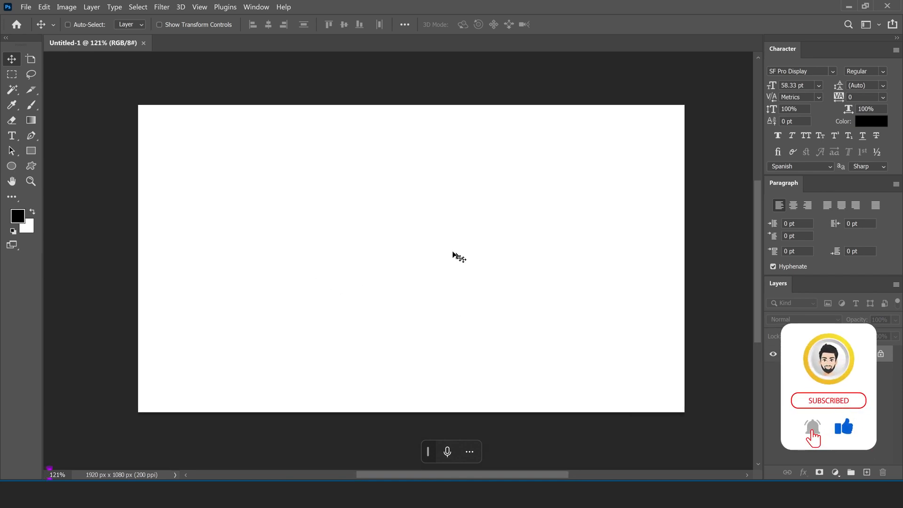
Load the Orange_04 preset from the Oranges group as the Gradient tool's gradient
click(36, 122)
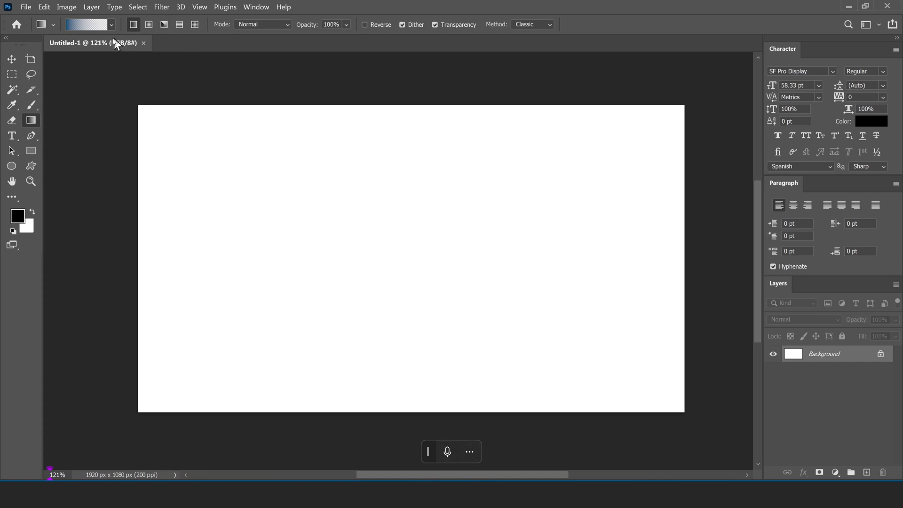
click(93, 26)
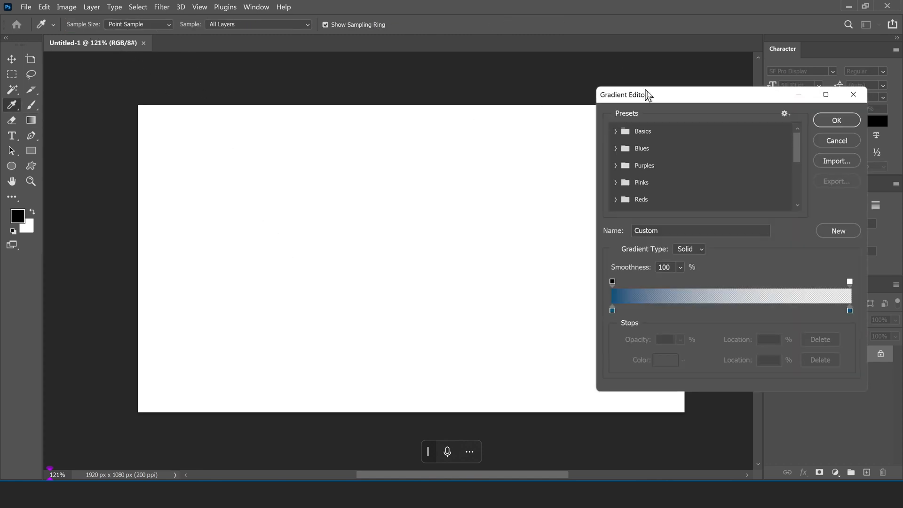
drag(659, 101, 408, 110)
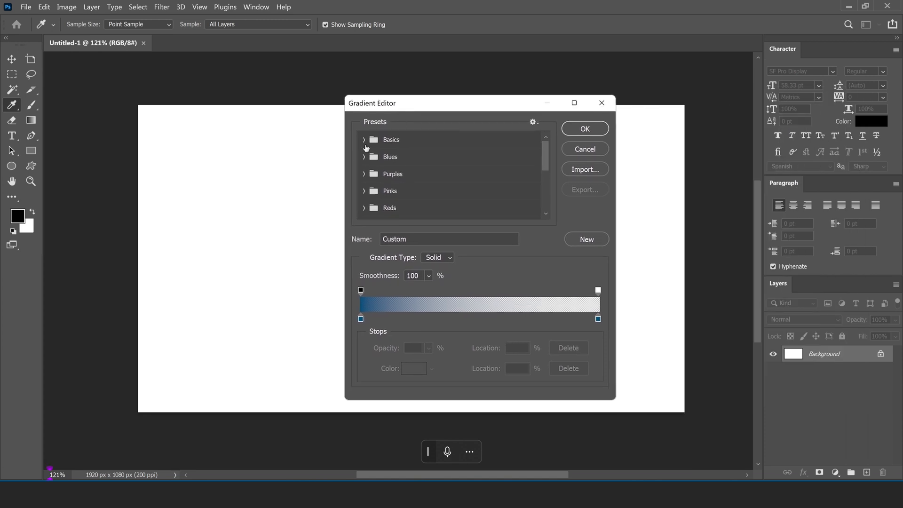
click(364, 140)
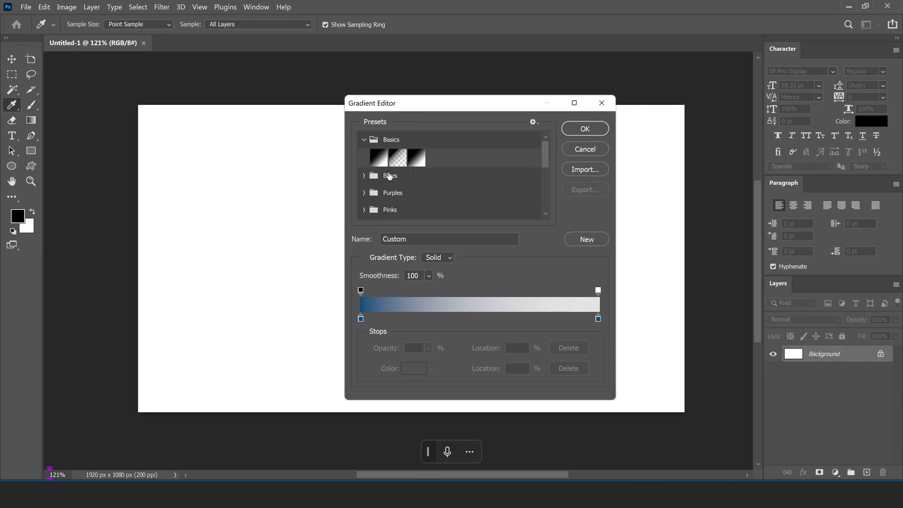
click(365, 179)
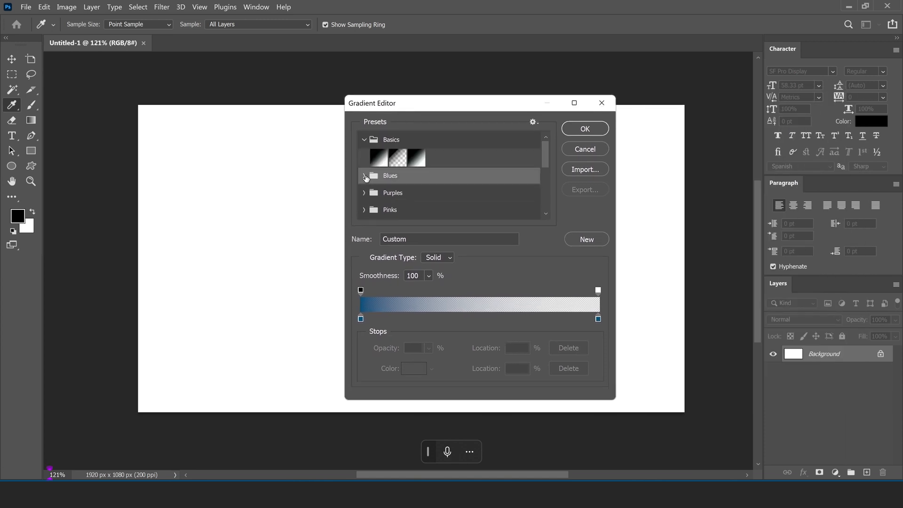
click(365, 176)
scroll(381, 188, down, 3)
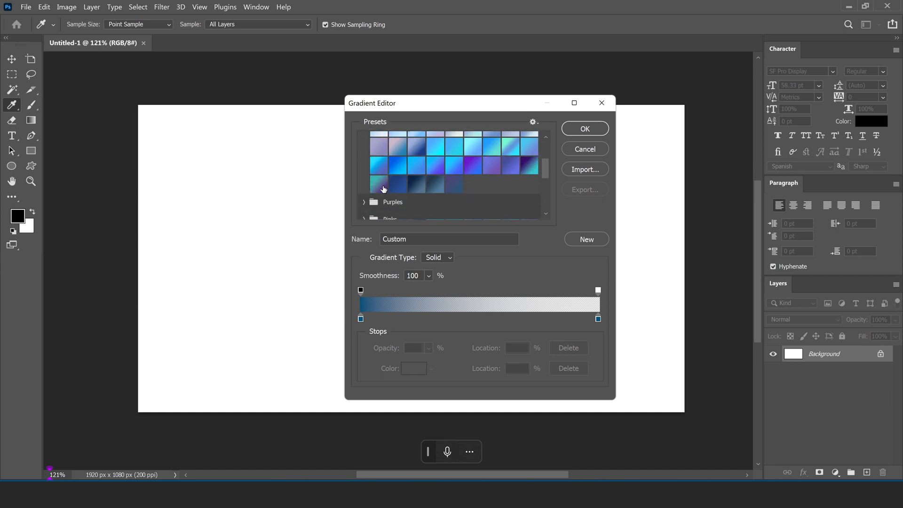
scroll(383, 189, down, 2)
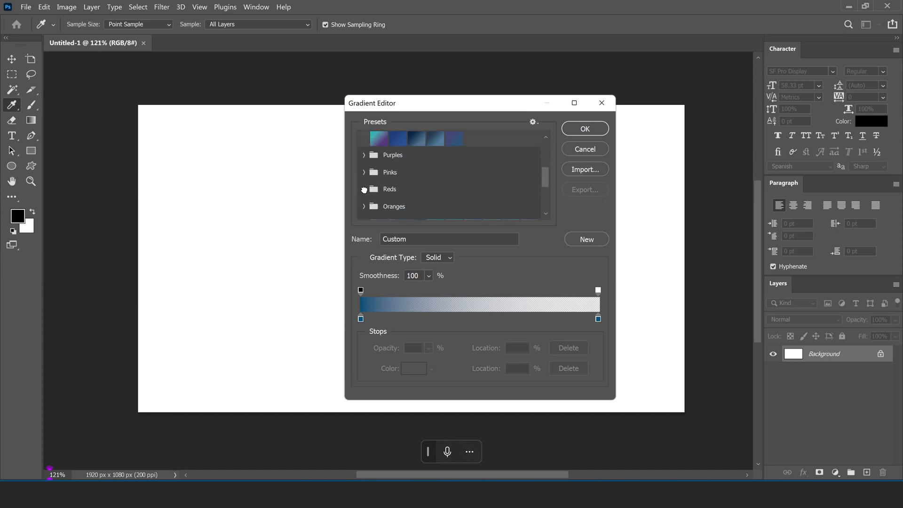
click(364, 190)
scroll(364, 190, down, 2)
click(365, 180)
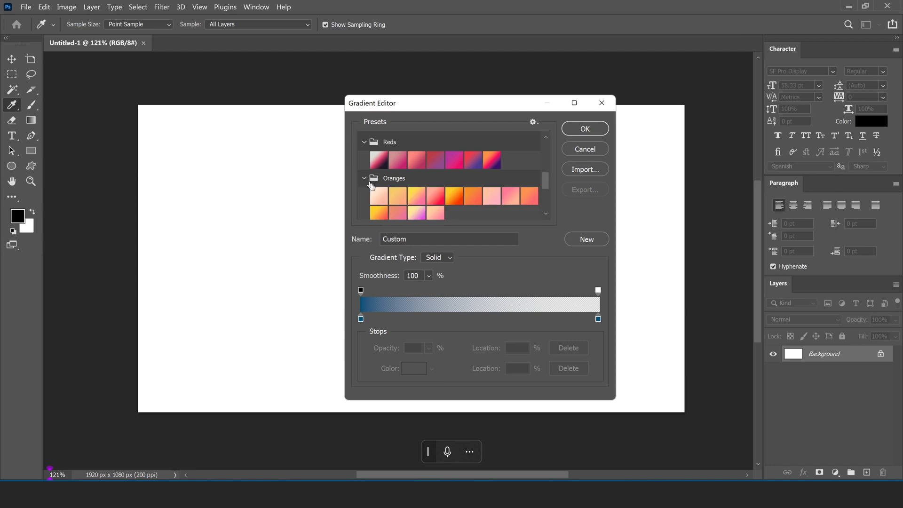
click(437, 203)
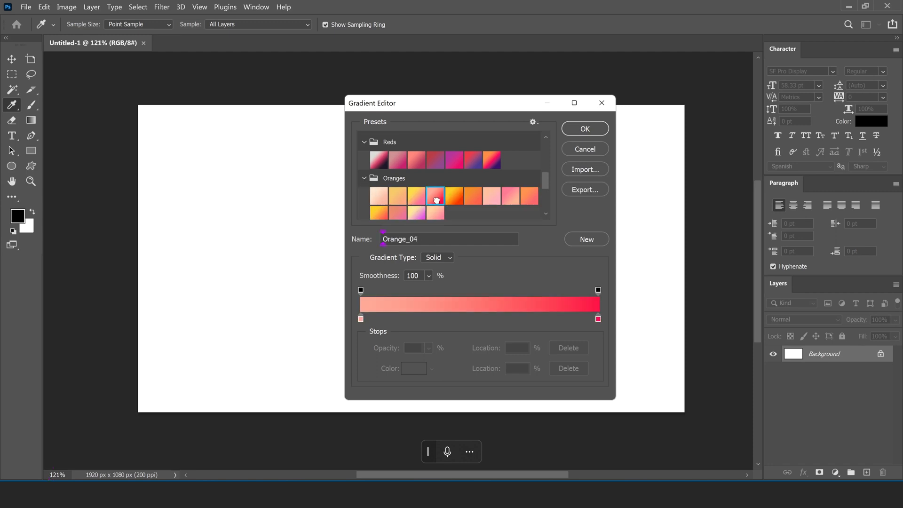
click(585, 129)
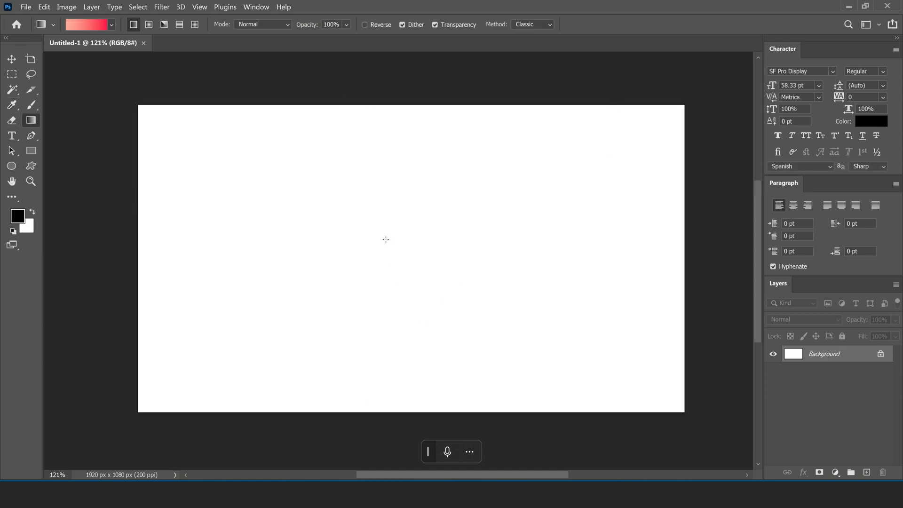
Try a diagonal linear gradient from near the canvas centre toward its upper-right corner, and undo it
drag(385, 239, 556, 216)
drag(556, 216, 679, 133)
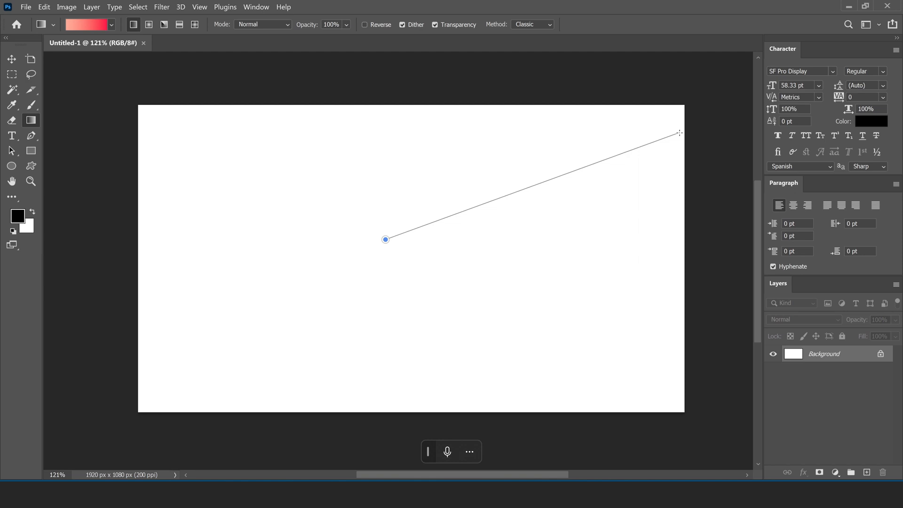
drag(679, 133, 679, 133)
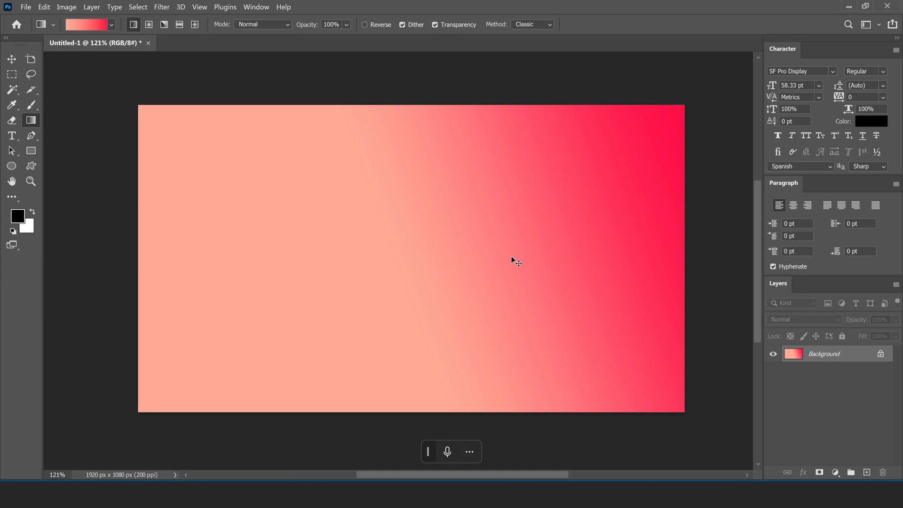
key(ctrl+z)
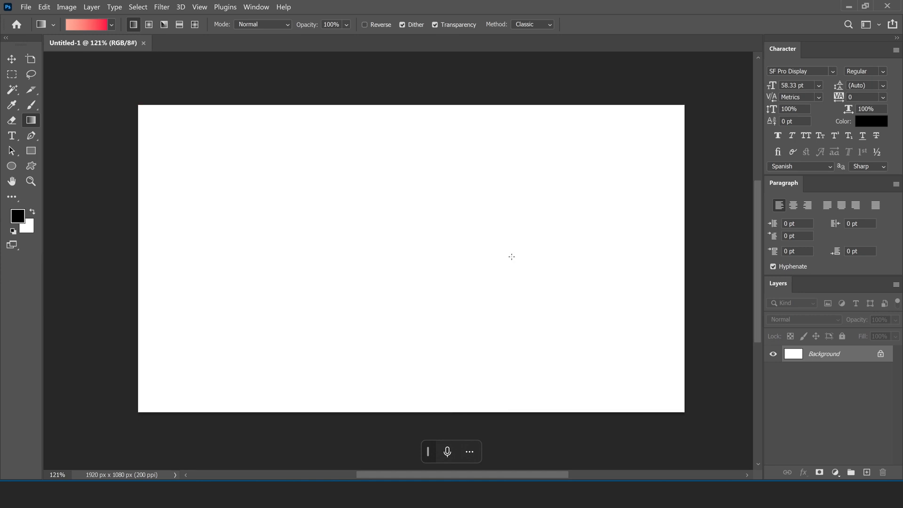
Try a vertical linear gradient down the canvas and a horizontal one from its left edge to the middle, undoing each
drag(389, 188, 387, 423)
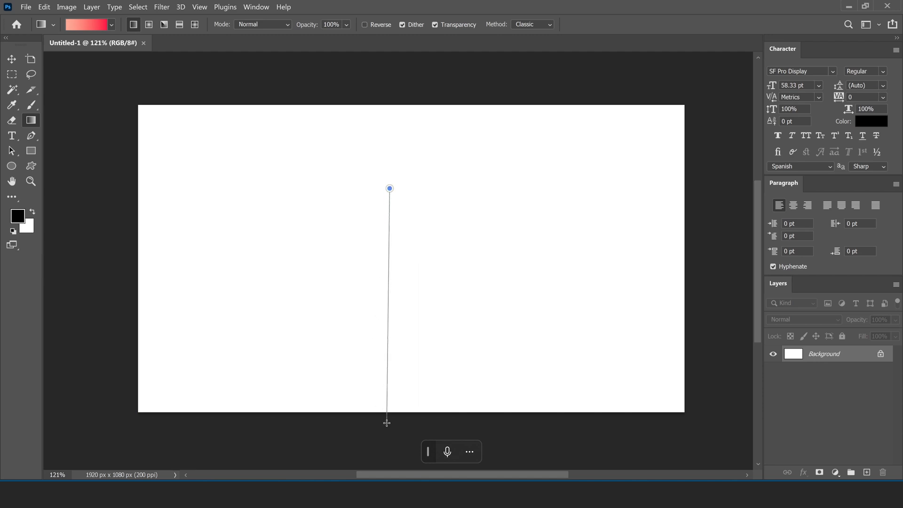
drag(387, 423, 386, 423)
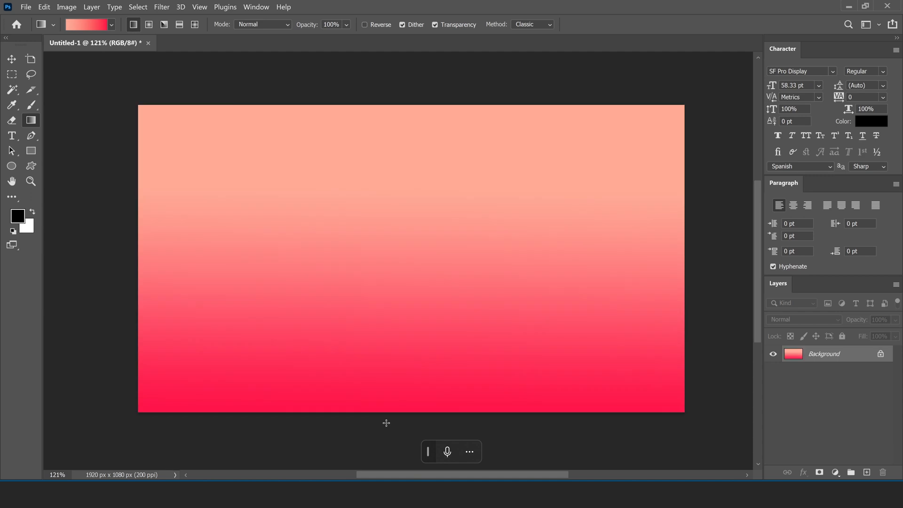
key(ctrl+z)
drag(129, 242, 377, 254)
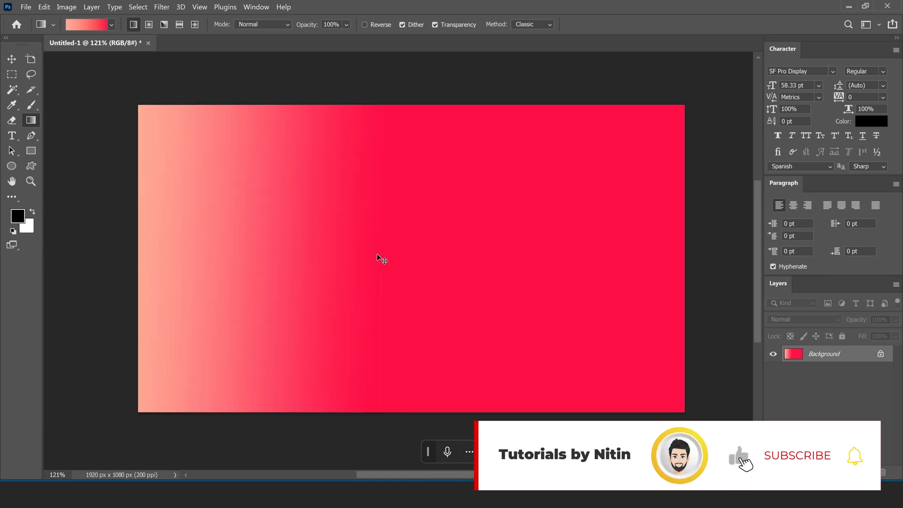
key(ctrl+z)
Fill the Background layer with a short, nearly horizontal linear gradient starting near the canvas centre, leaving the Orange_04 gradient settings as they are
drag(379, 249, 555, 262)
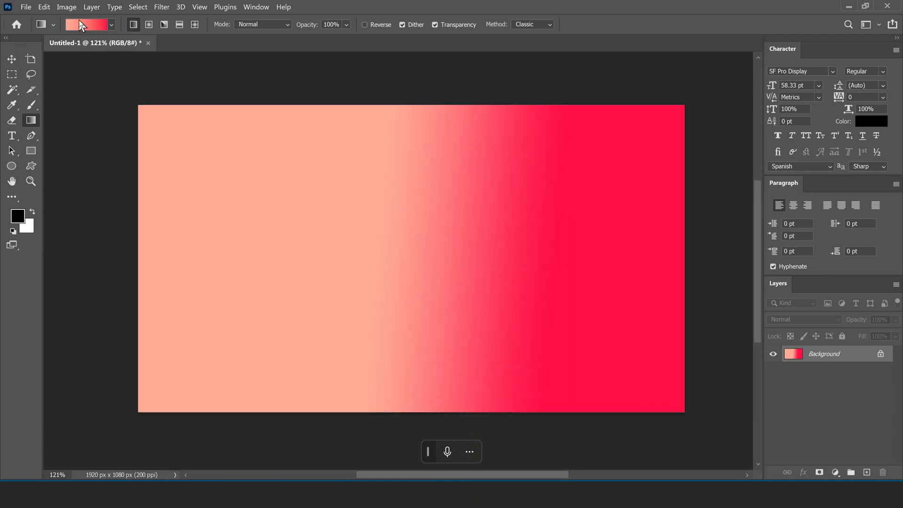
click(97, 26)
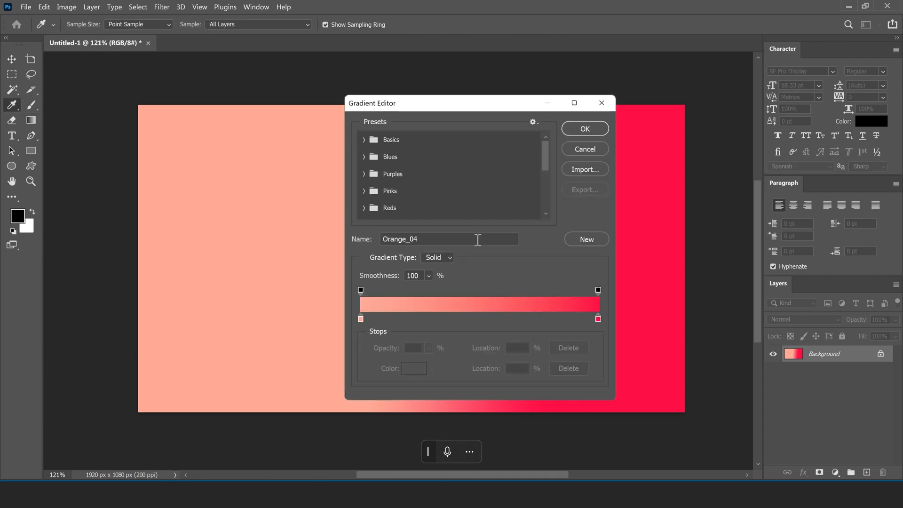
click(575, 151)
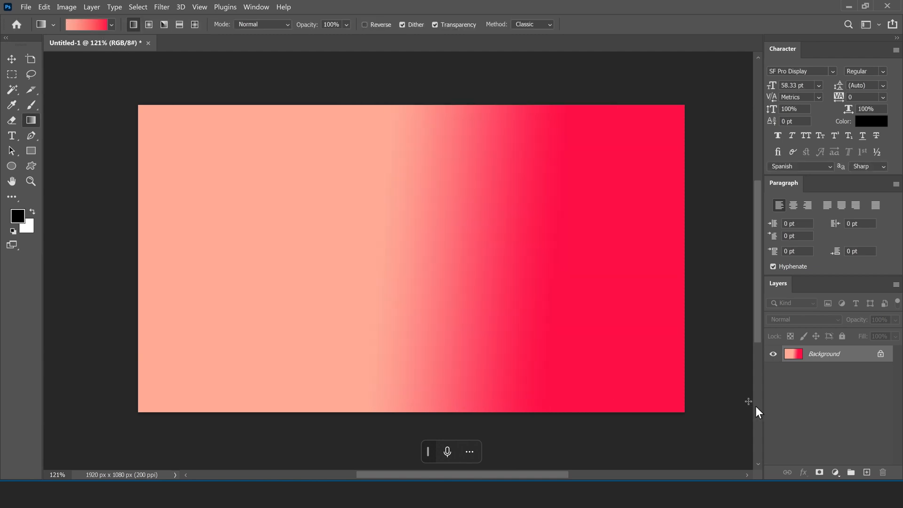
Fill the Background layer with a radial gradient and replace it with an angle gradient running toward the canvas's lower-right corner
click(149, 24)
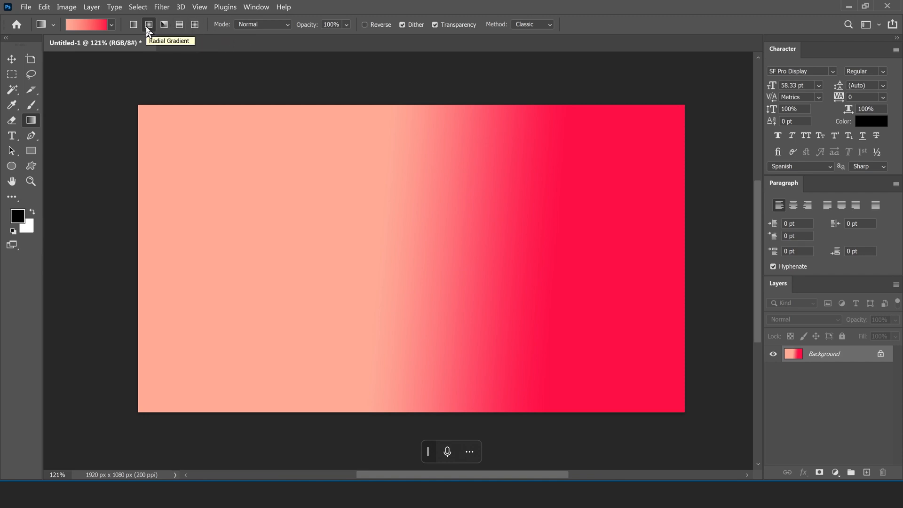
drag(288, 193, 527, 328)
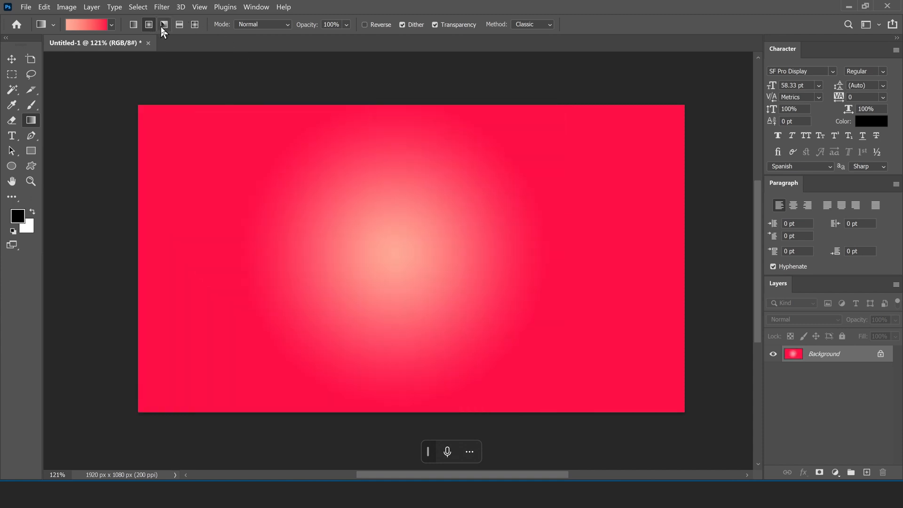
drag(344, 218, 454, 313)
drag(468, 240, 608, 348)
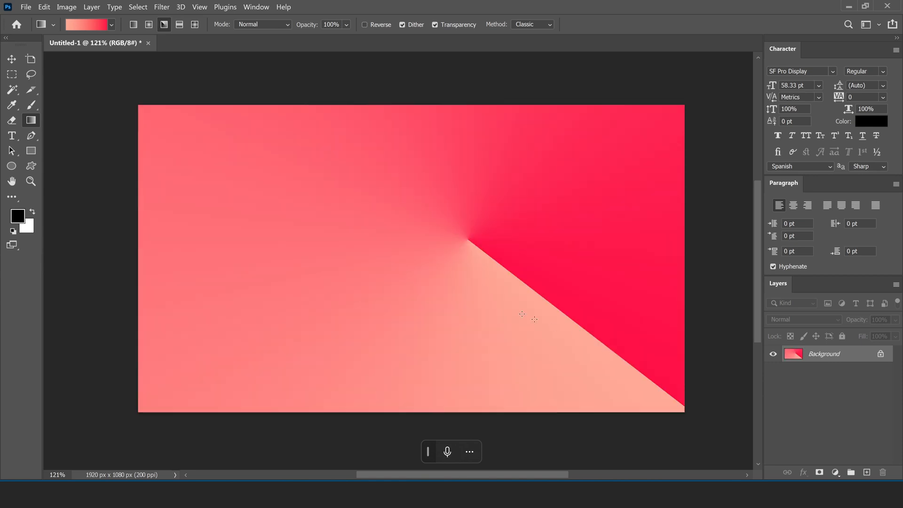
Apply reflected gradients vertically across the Background layer, varying the start point, length and direction
click(179, 24)
drag(335, 202, 347, 398)
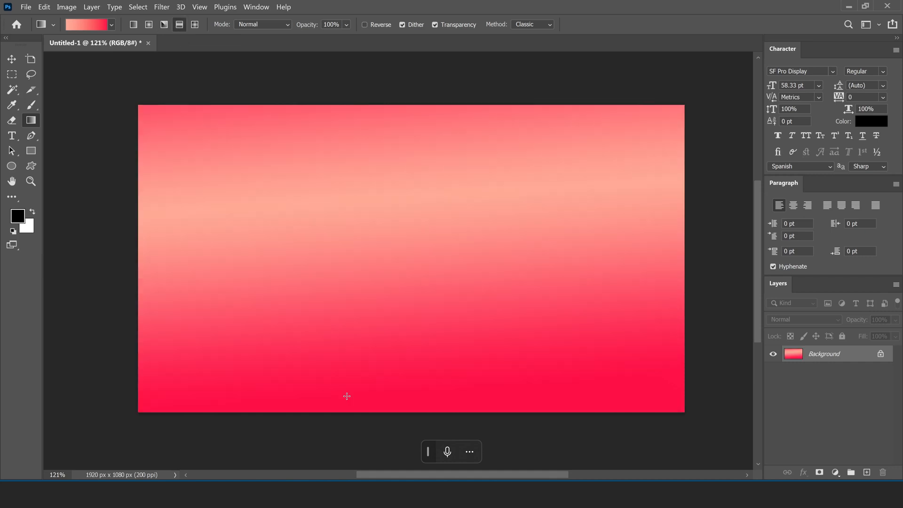
drag(394, 285, 394, 400)
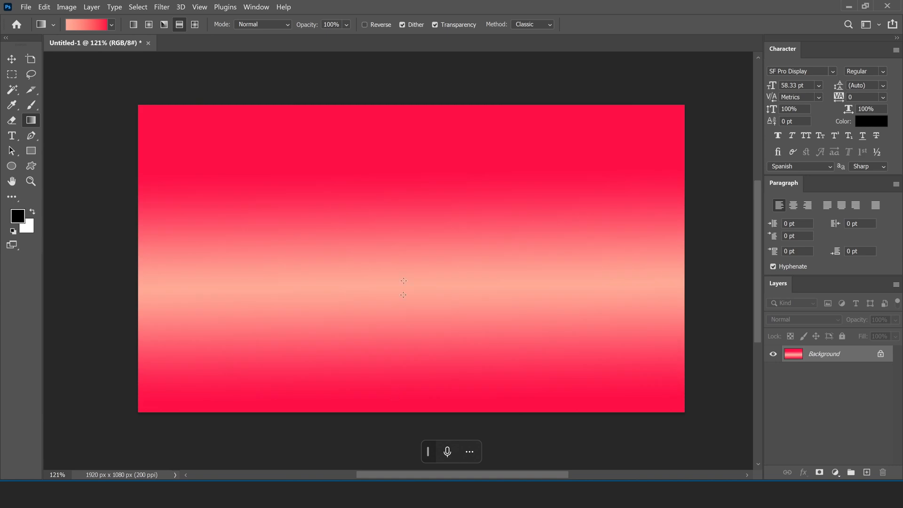
drag(401, 249, 403, 175)
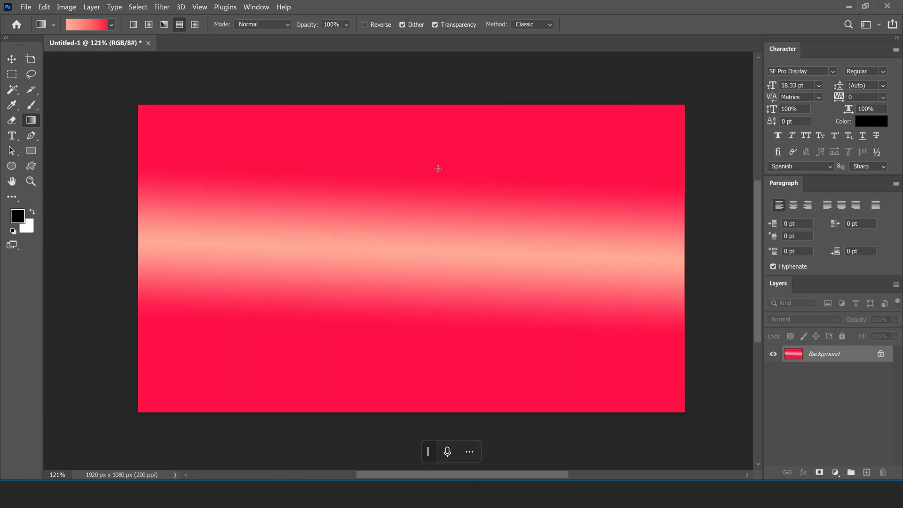
Apply diamond gradients of various sizes and angles to the Background layer, ending with a small one left of the canvas centre
click(194, 24)
drag(422, 238, 427, 372)
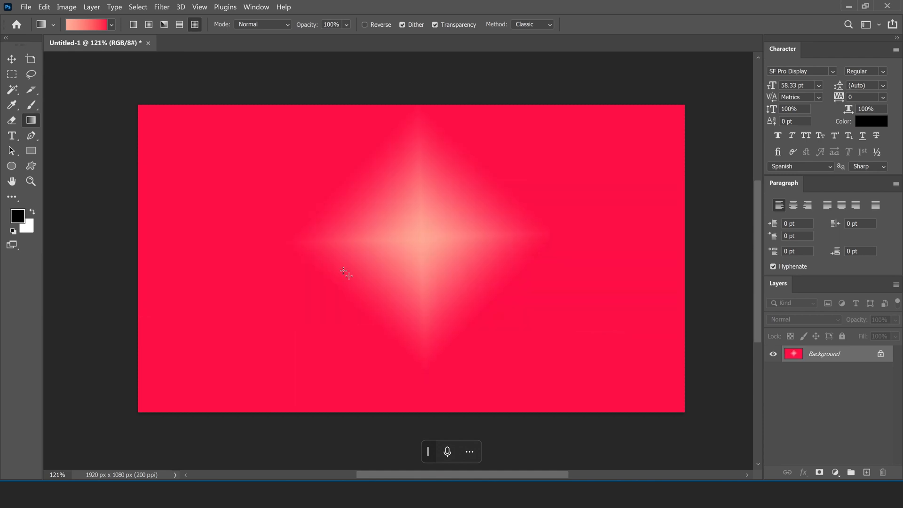
drag(309, 244, 445, 325)
drag(597, 229, 399, 323)
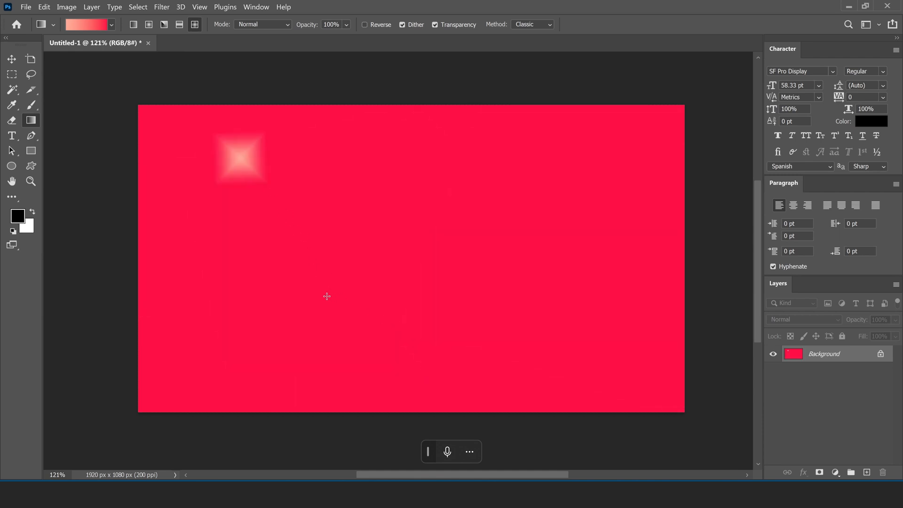
drag(384, 241, 393, 251)
drag(501, 239, 525, 254)
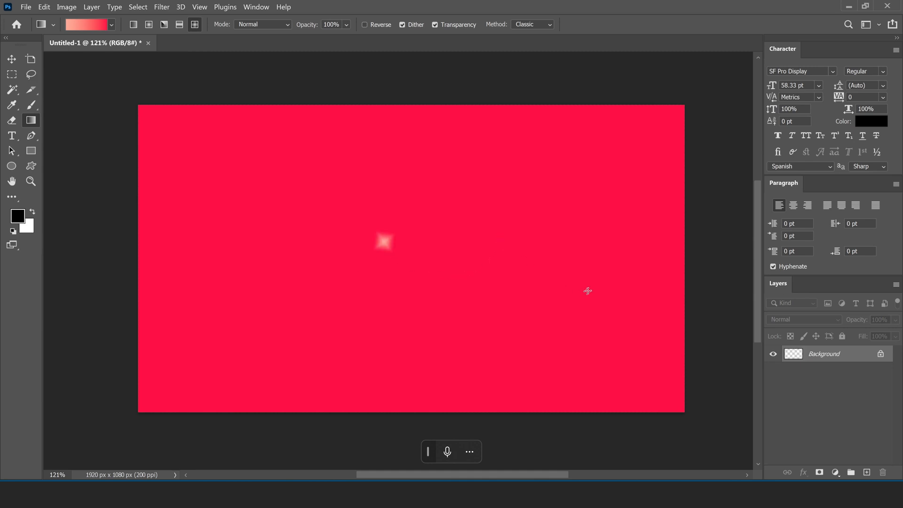
drag(380, 309, 274, 330)
drag(300, 235, 256, 282)
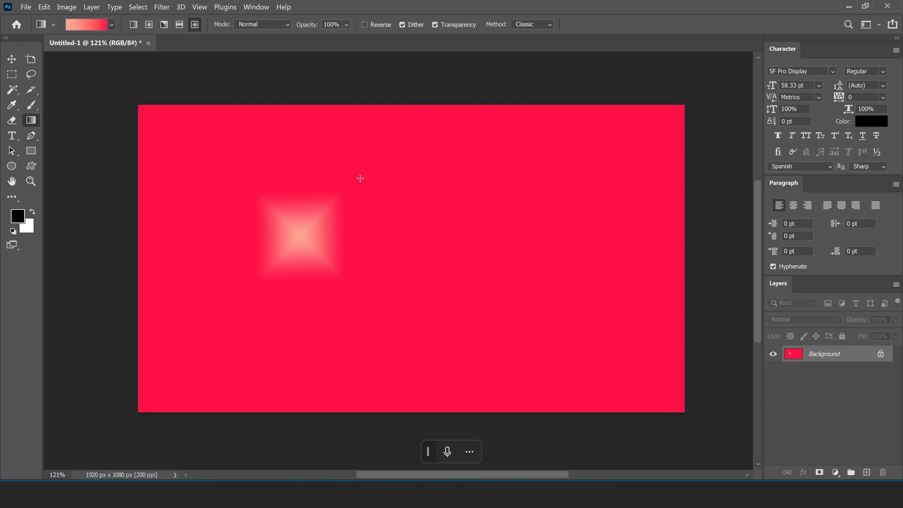
Set the Gradient tool's blending mode to Screen
click(268, 25)
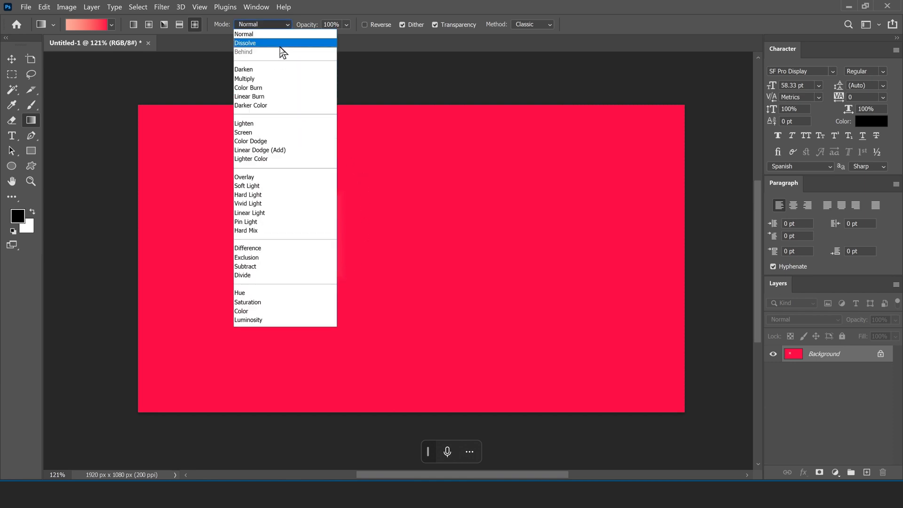
click(281, 81)
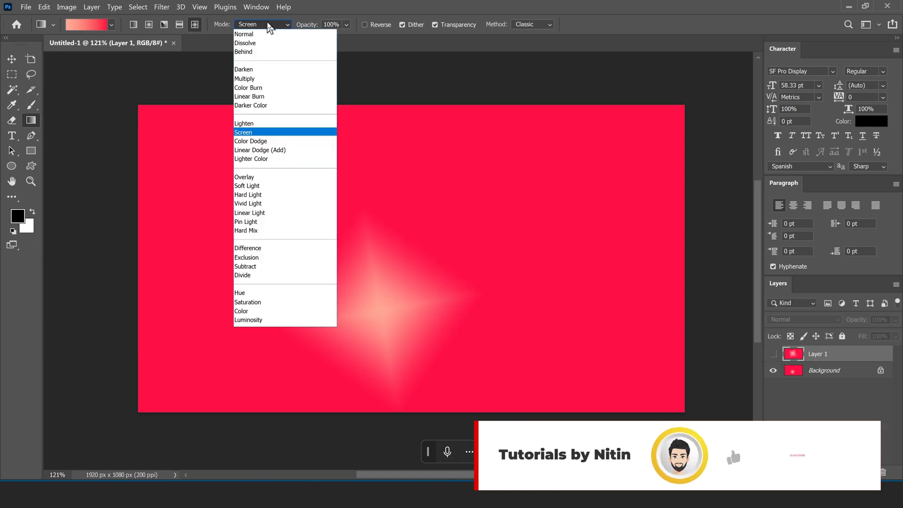
click(278, 132)
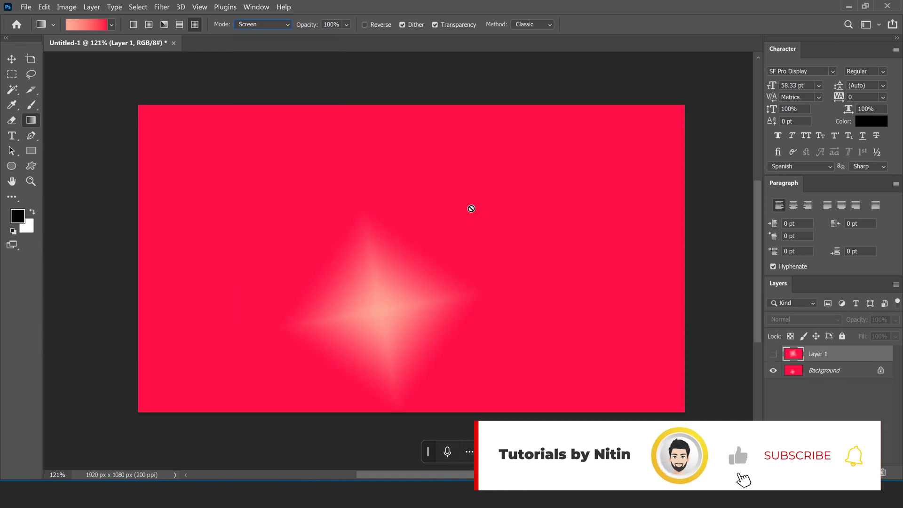
click(281, 24)
click(283, 26)
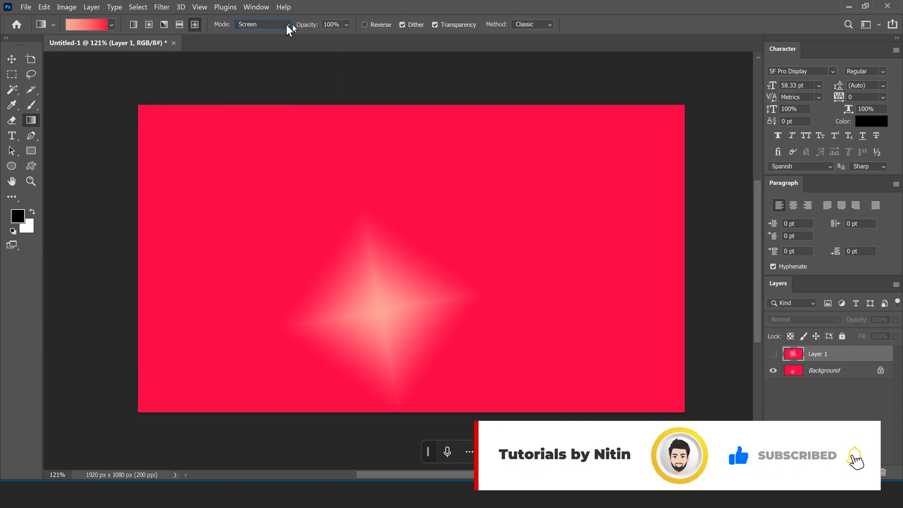
Toggle the gradient's Reverse option on and off repeatedly, leaving it off
click(377, 28)
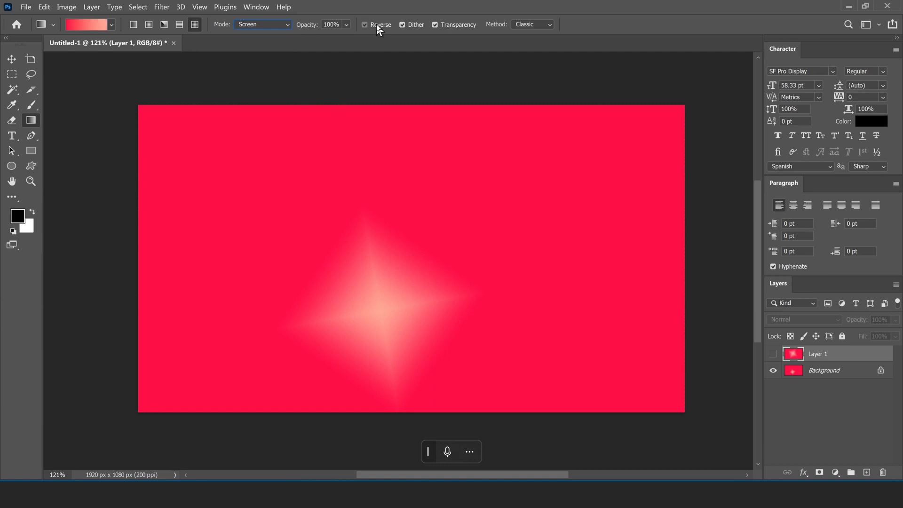
click(377, 26)
click(377, 26)
click(376, 29)
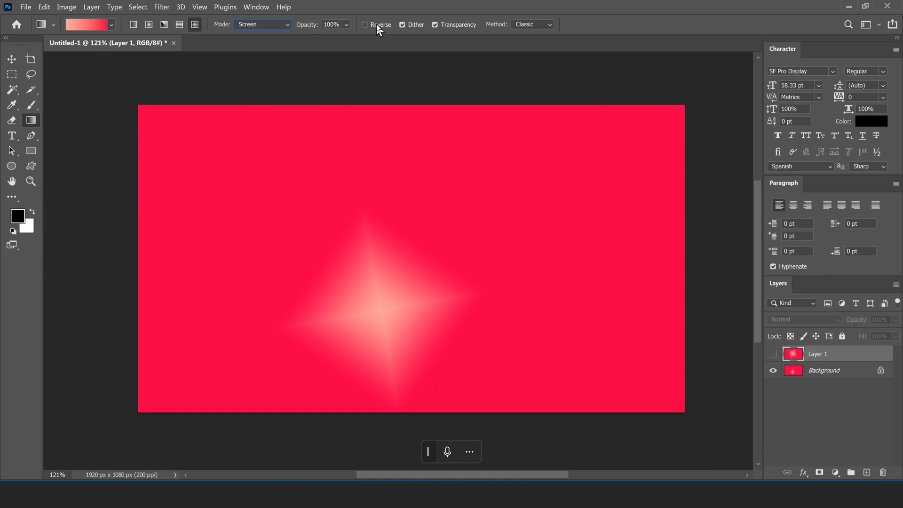
click(377, 25)
click(377, 25)
click(376, 25)
click(376, 26)
click(376, 26)
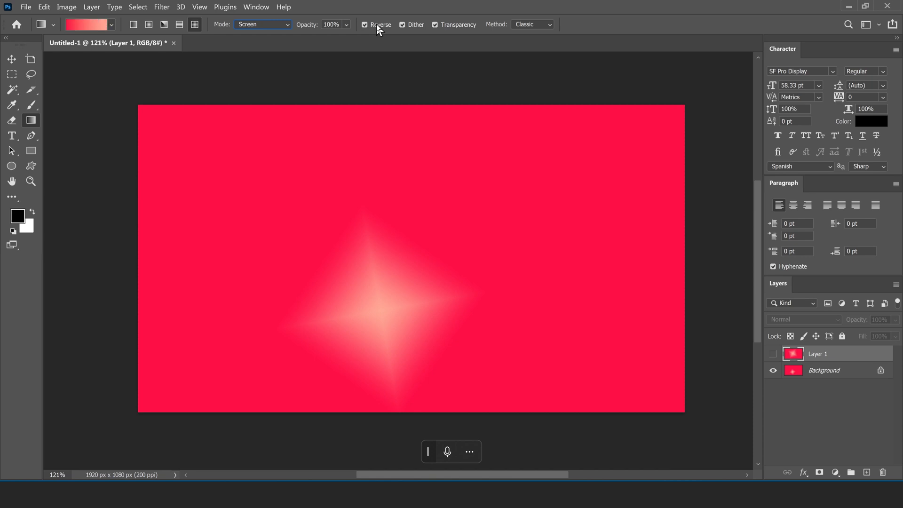
click(377, 25)
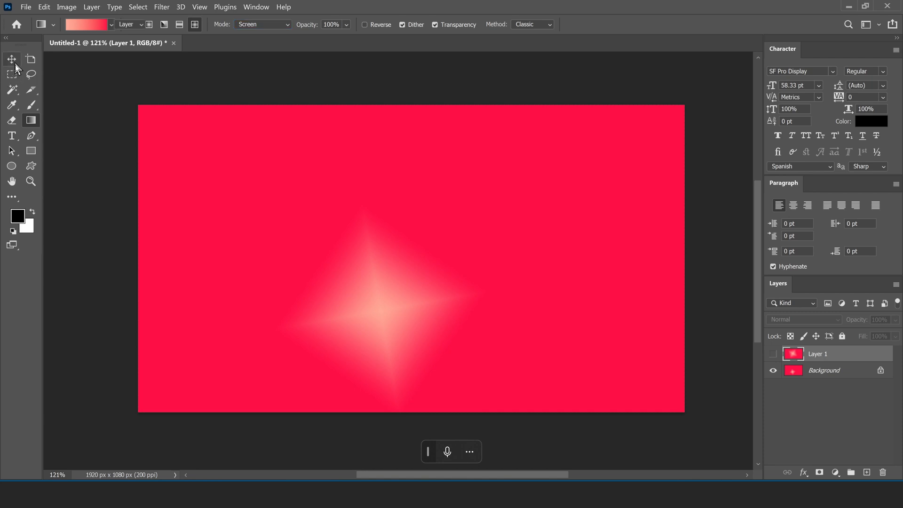
Fill Layer 1 with white as the foreground colour and make the layer visible above the Background
click(15, 61)
click(33, 214)
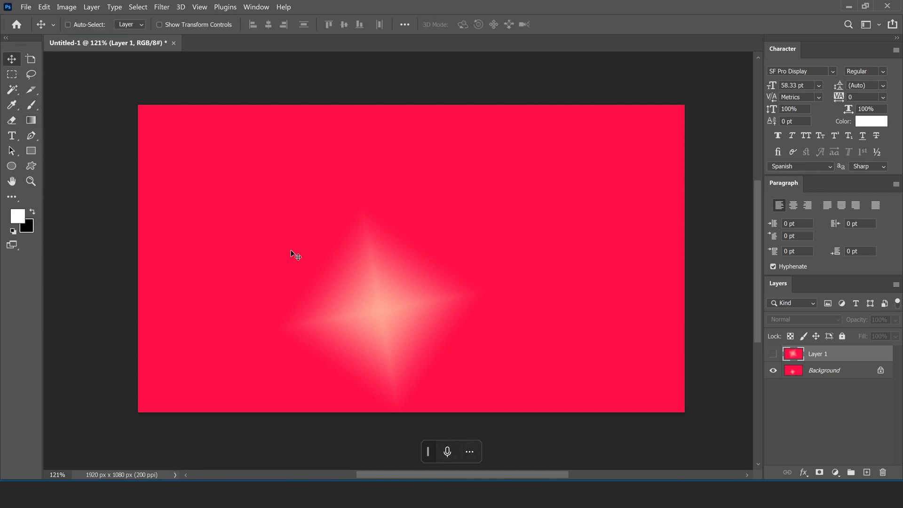
key(alt+BackSpace)
click(774, 368)
click(773, 354)
click(774, 370)
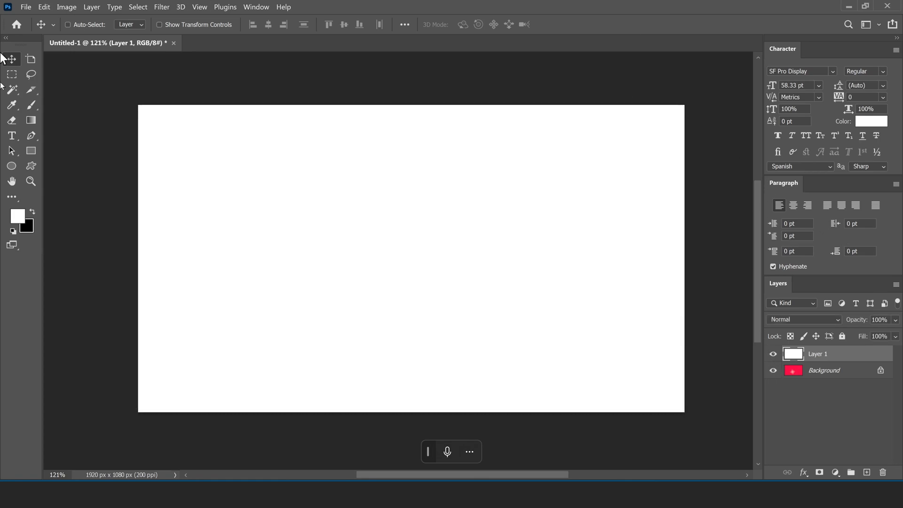
Draw a green-filled rectangle about 877 × 537 px near the middle of the white canvas
click(32, 150)
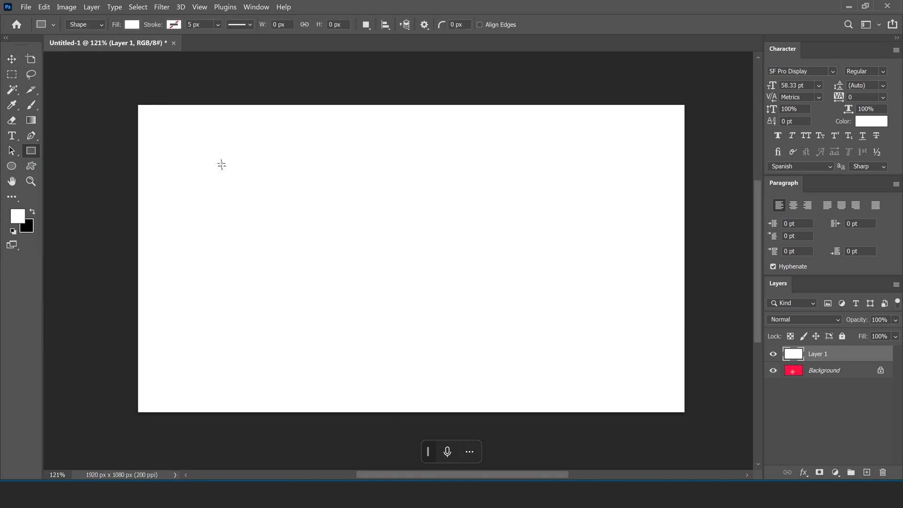
click(137, 26)
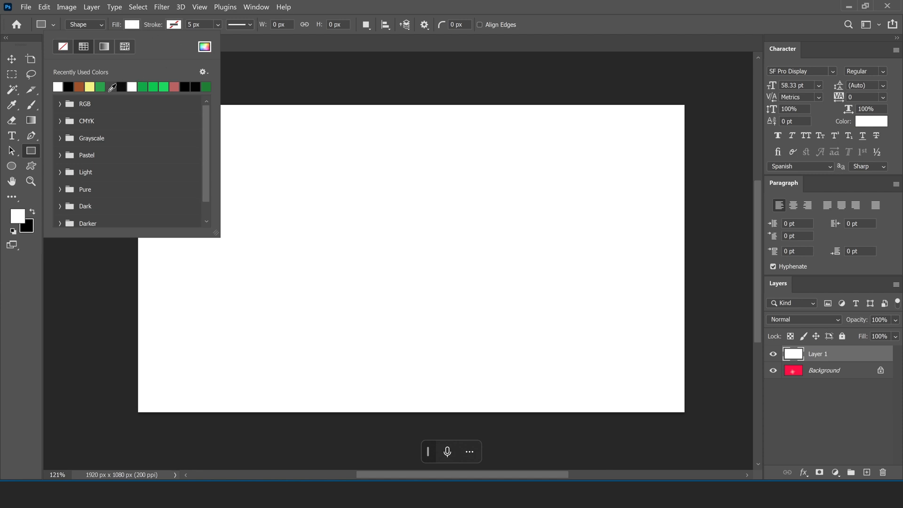
click(111, 87)
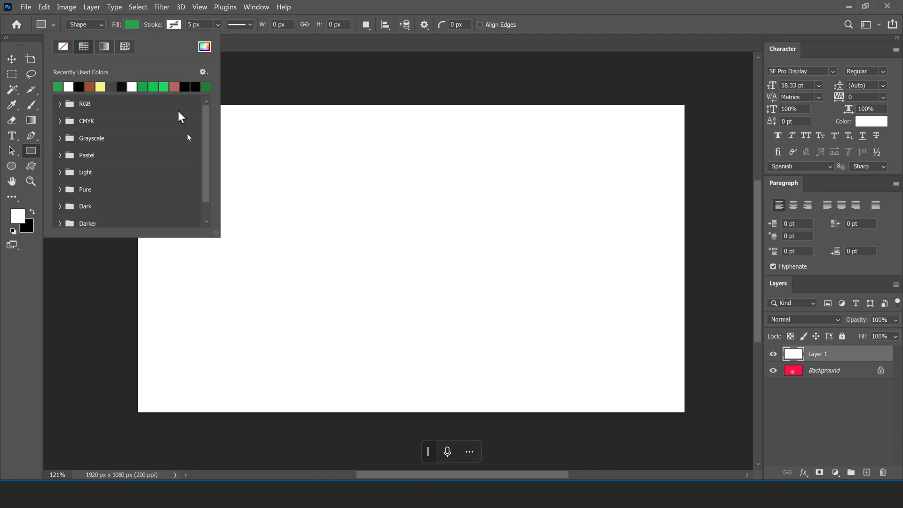
drag(255, 179, 505, 334)
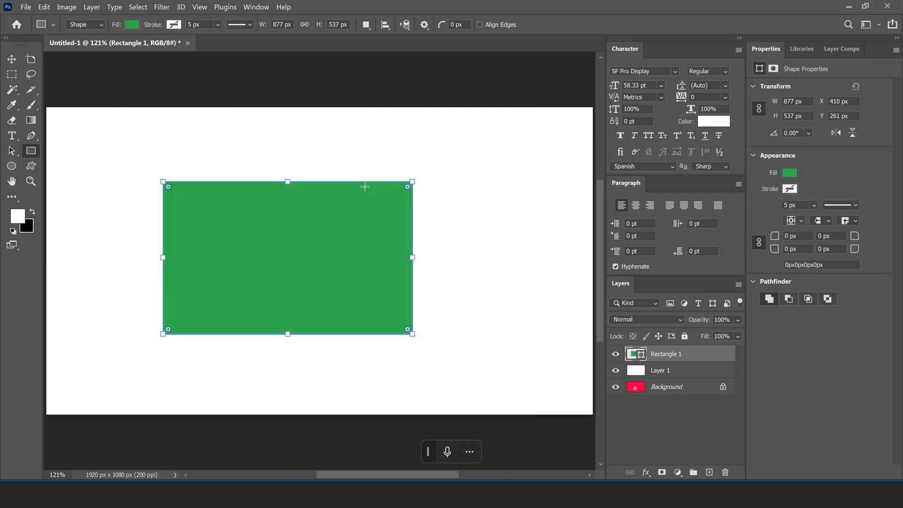
click(10, 60)
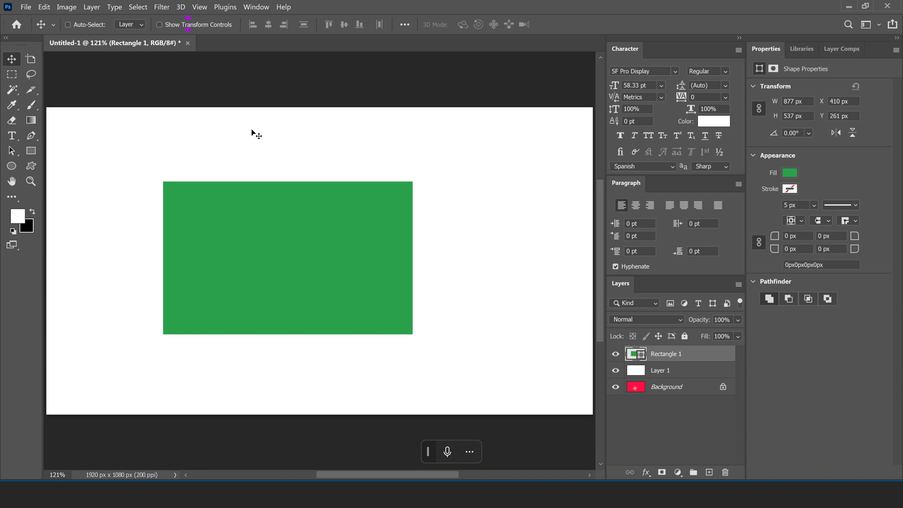
Draw a green square about 391 px wide near the canvas's upper-right corner with the Rectangle tool
key(u)
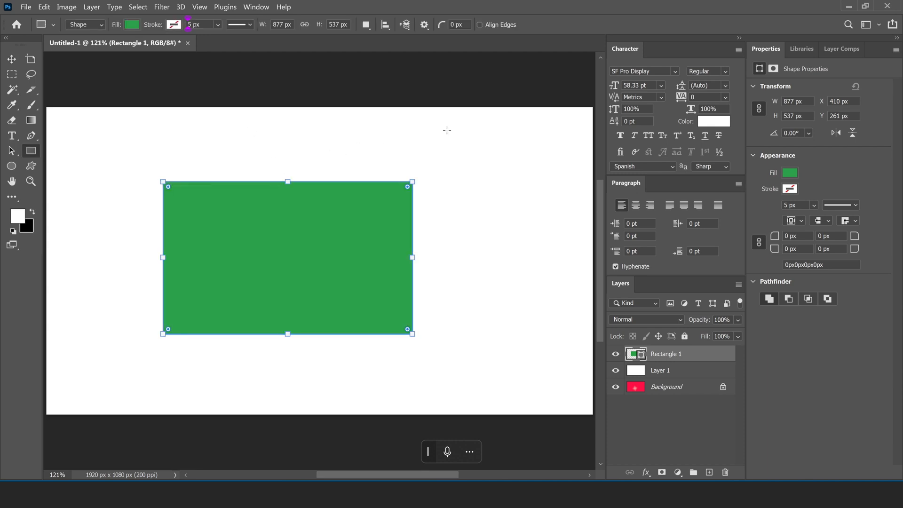
drag(447, 130, 558, 335)
drag(558, 335, 557, 335)
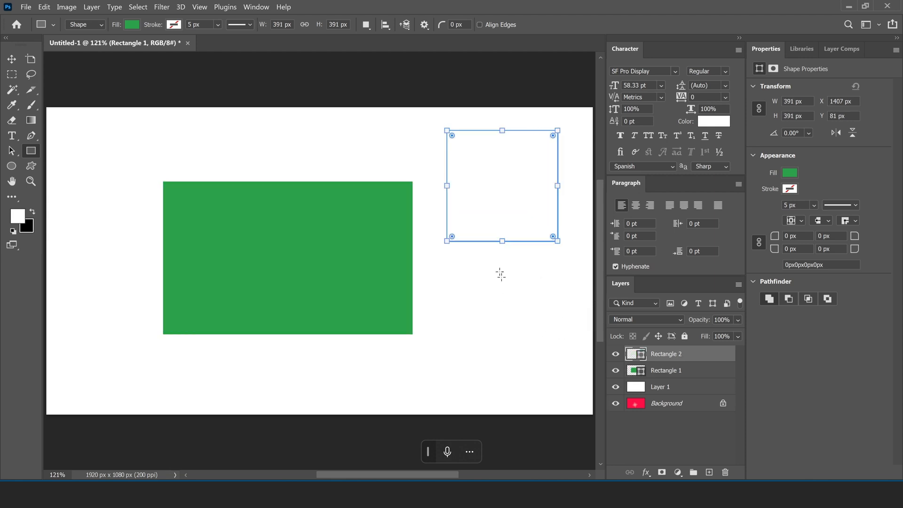
Give the square a brown stroke 25.21 px wide
click(173, 24)
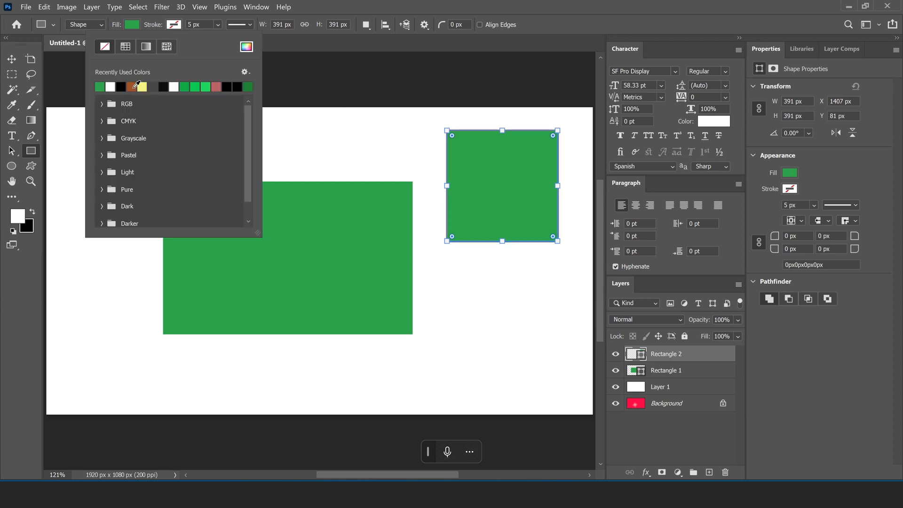
click(135, 86)
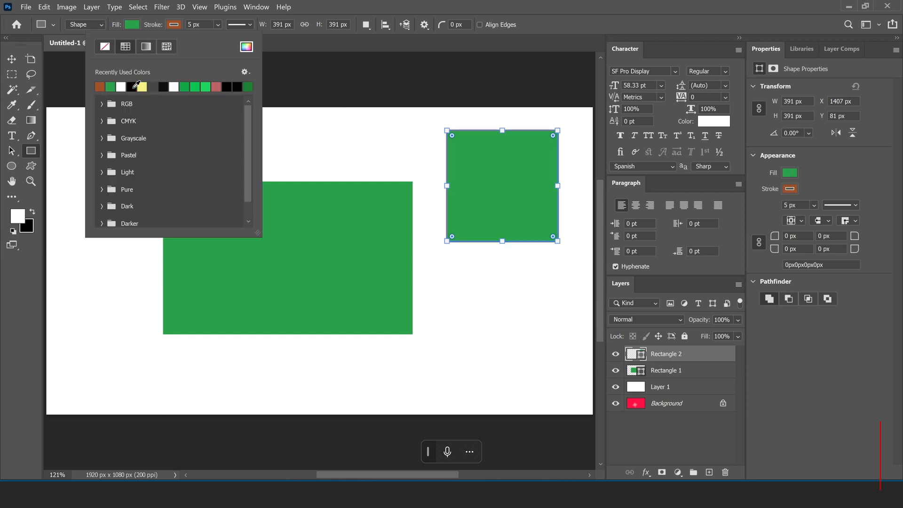
click(216, 27)
click(217, 25)
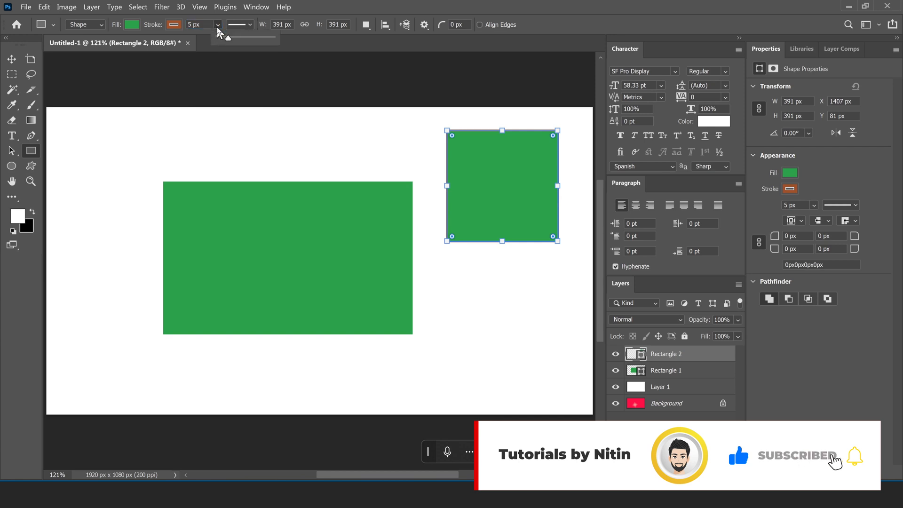
mouse_move(228, 39)
mouse_down()
mouse_move(252, 42)
mouse_move(234, 44)
mouse_up()
Try the dashed, dotted and solid stroke styles on the square's outline, ending with the dashed line
click(248, 27)
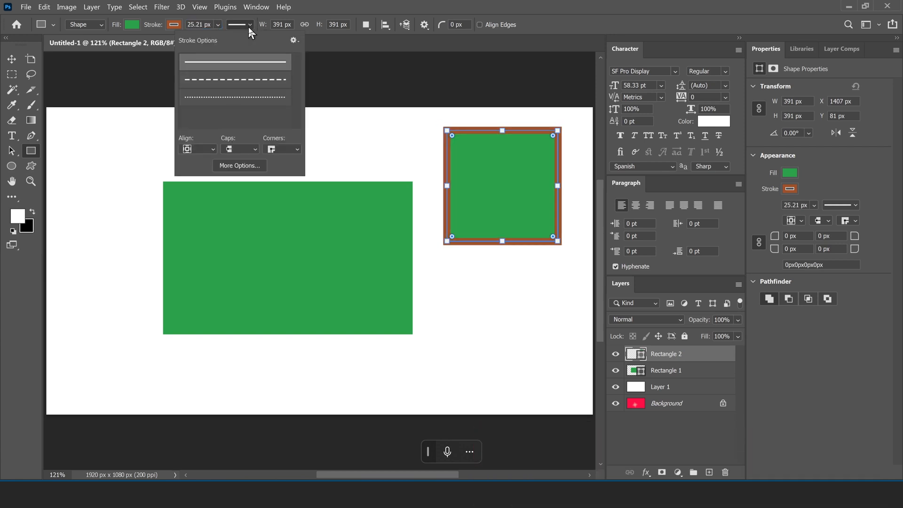
click(254, 84)
click(257, 98)
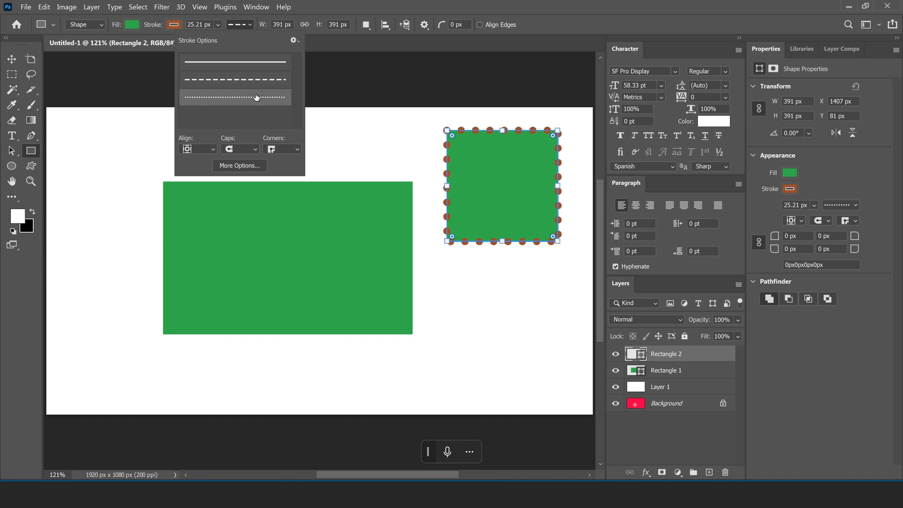
click(252, 82)
click(258, 66)
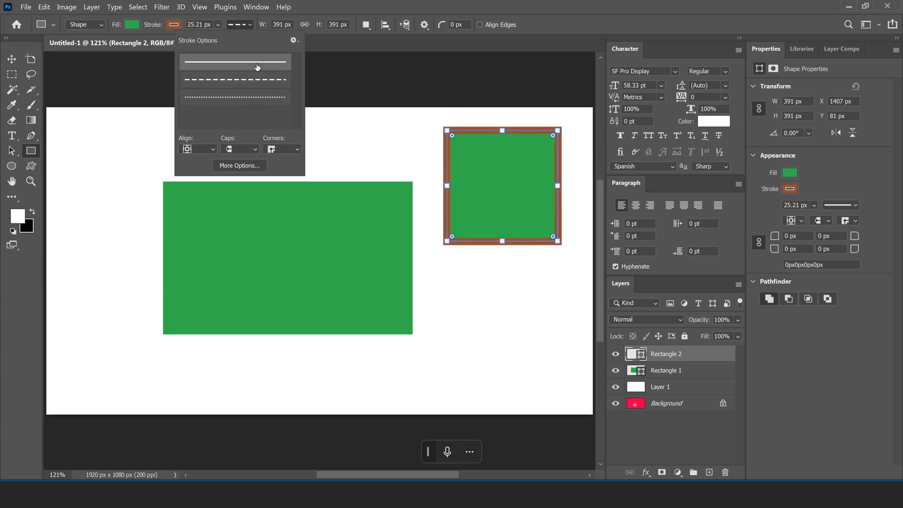
click(219, 80)
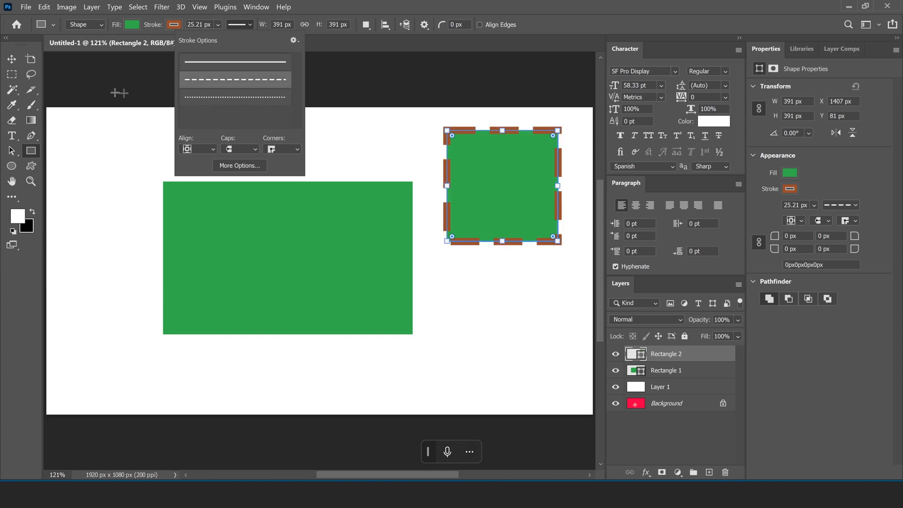
click(12, 59)
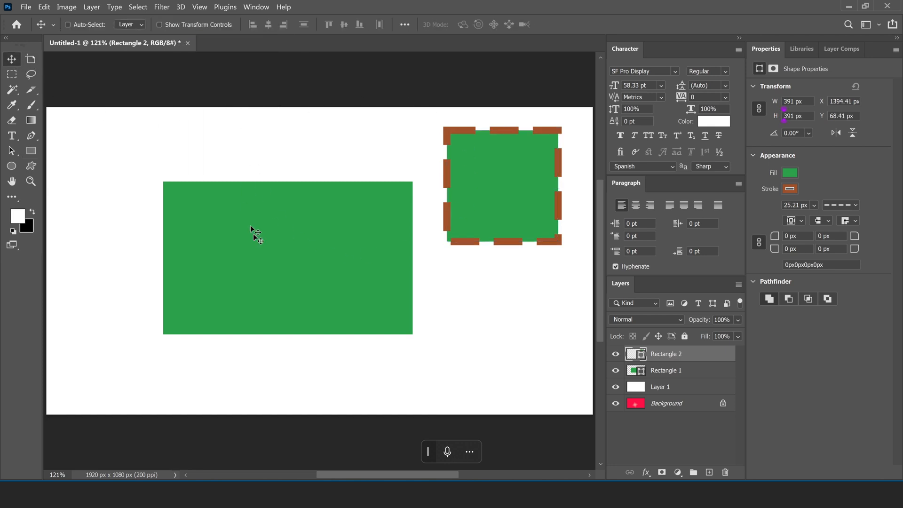
Draw a tall, narrow ellipse about 160 × 673 px between the canvas's left edge and the large green rectangle
click(30, 150)
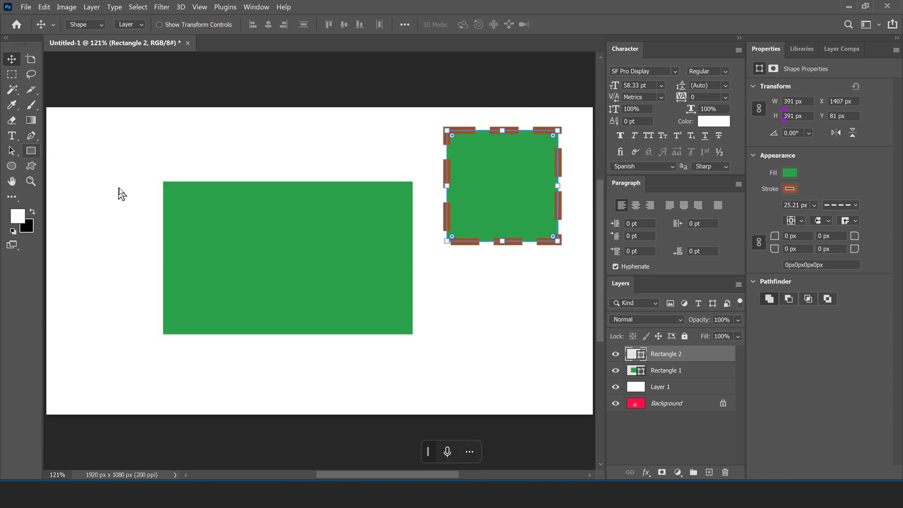
key(u)
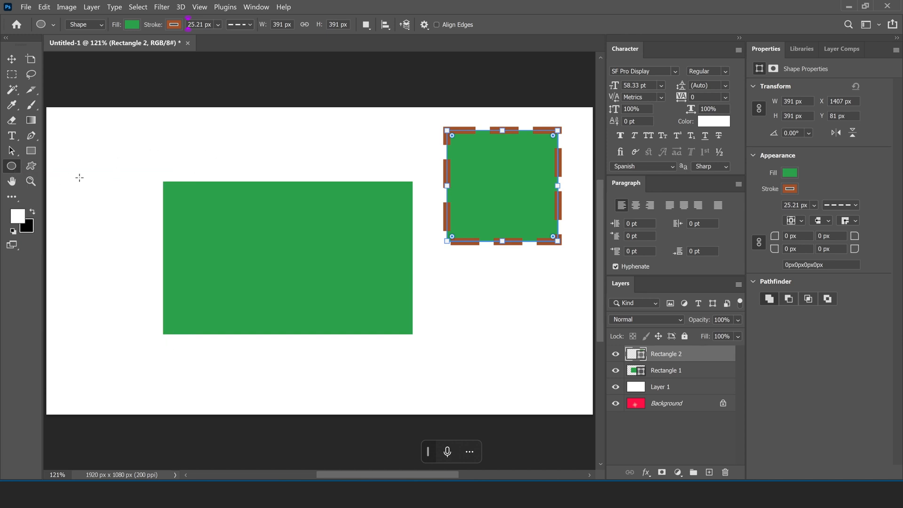
mouse_move(79, 178)
mouse_down()
mouse_move(129, 306)
mouse_move(124, 367)
mouse_up()
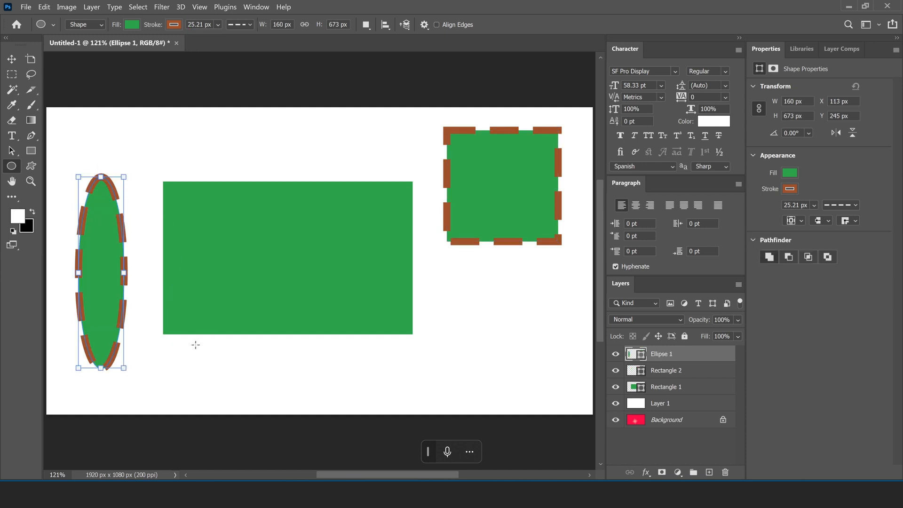
Draw ellipses of about 853×104 px below the large rectangle and 107×86 px above it, plus a circle about 388 px across below the square
drag(194, 345, 437, 374)
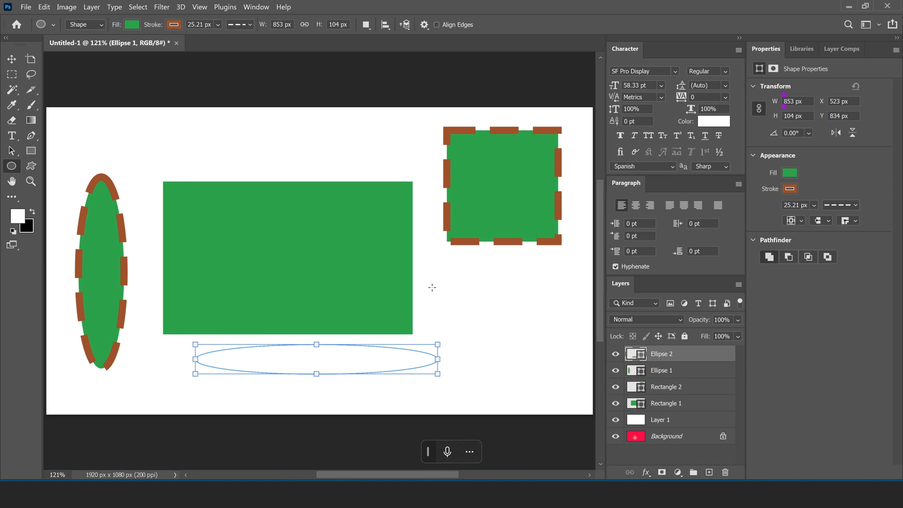
drag(450, 269, 559, 391)
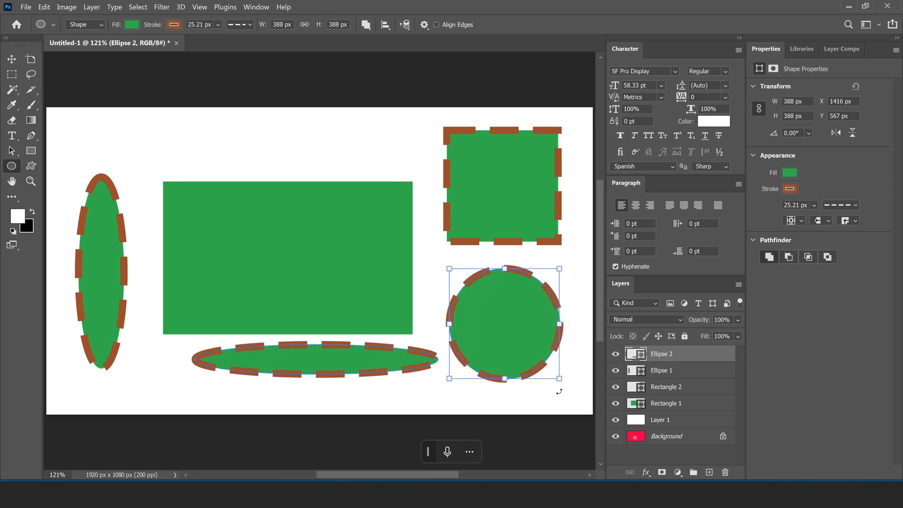
drag(267, 126, 299, 152)
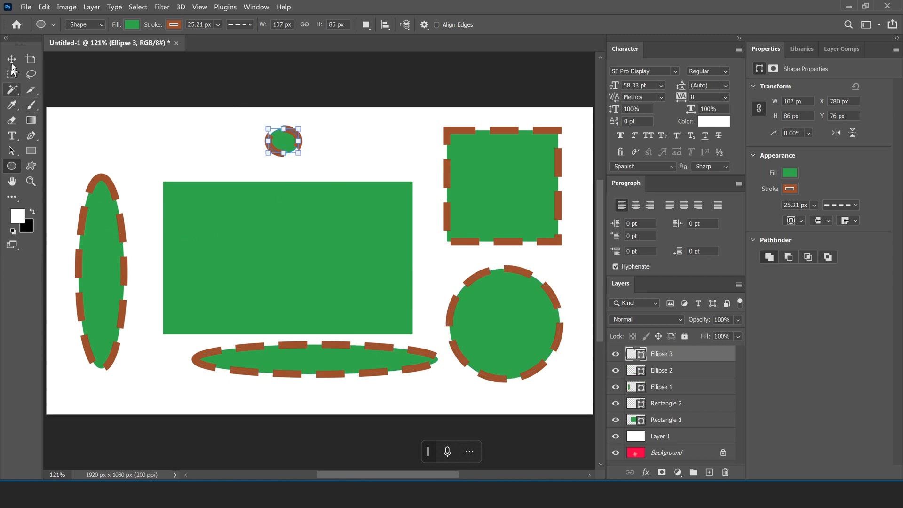
Start the Custom Shape tool and try several shapes from the Wild Animals group, ending with the lion
click(35, 167)
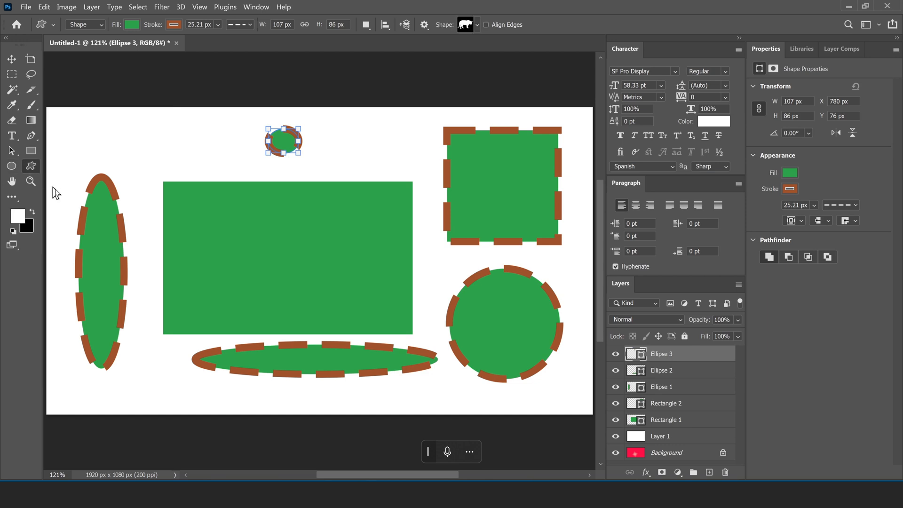
click(477, 25)
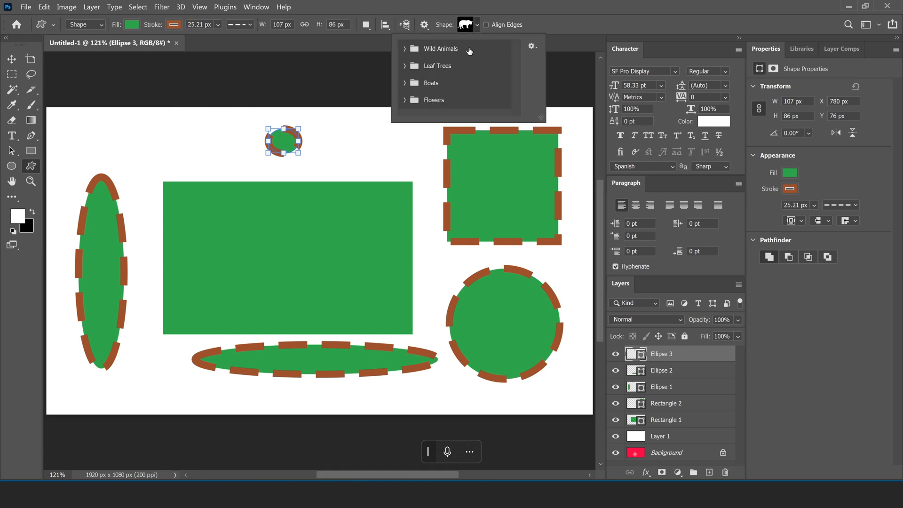
click(404, 49)
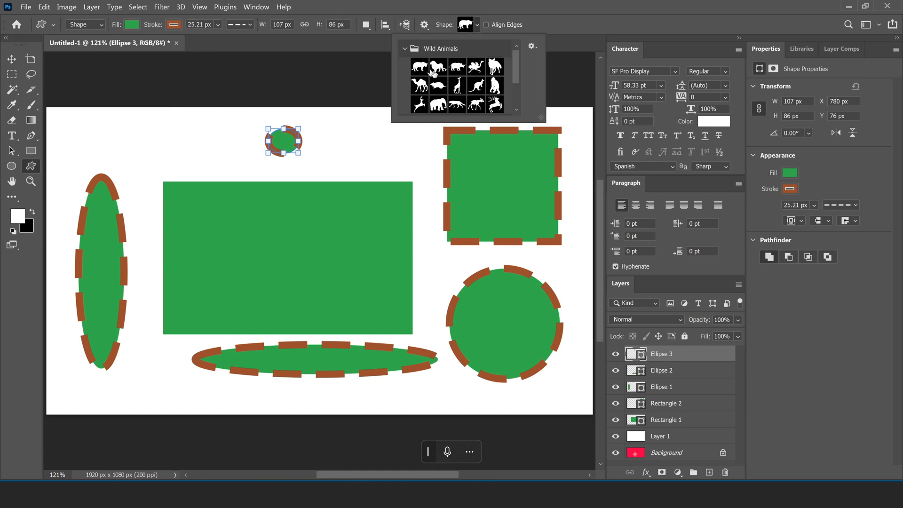
click(438, 68)
click(419, 68)
click(419, 86)
click(442, 90)
click(438, 66)
Draw a palm from the Leaf Trees shapes, about 173 × 204 px, at the large rectangle's upper-left edge
scroll(512, 61, down, 3)
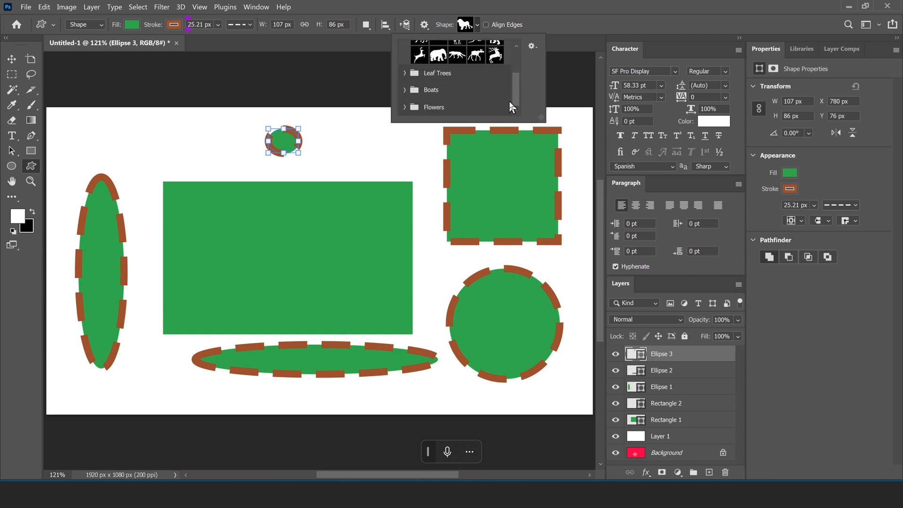
click(405, 73)
click(456, 96)
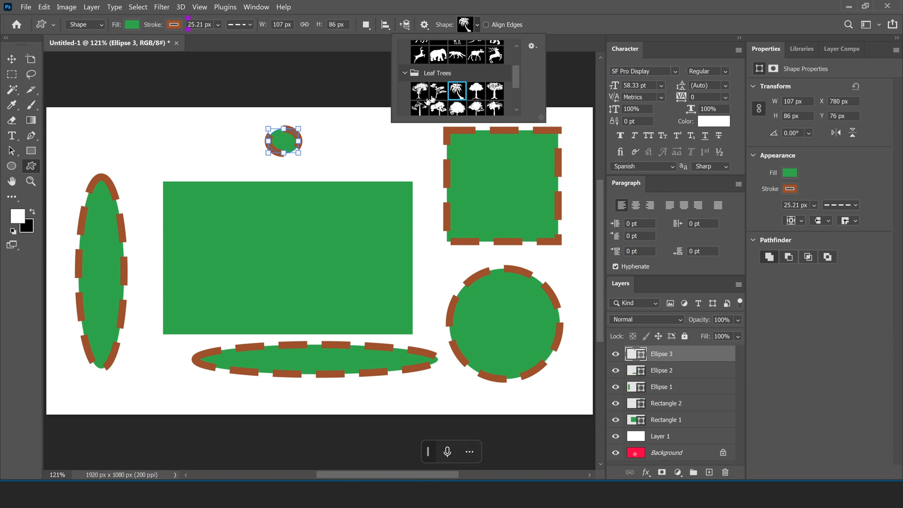
drag(192, 133, 239, 226)
Move the palm to the area above the tall ellipse and remove its stroke
click(12, 59)
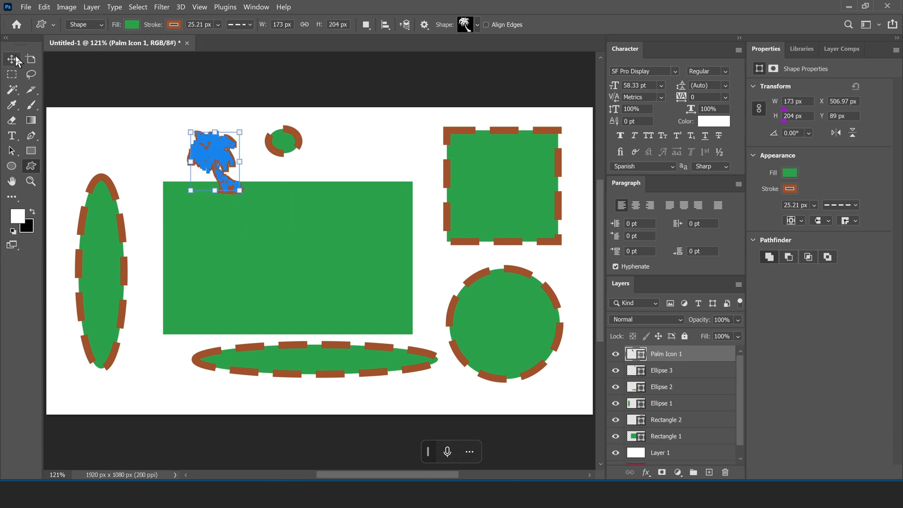
drag(211, 165, 127, 157)
click(798, 188)
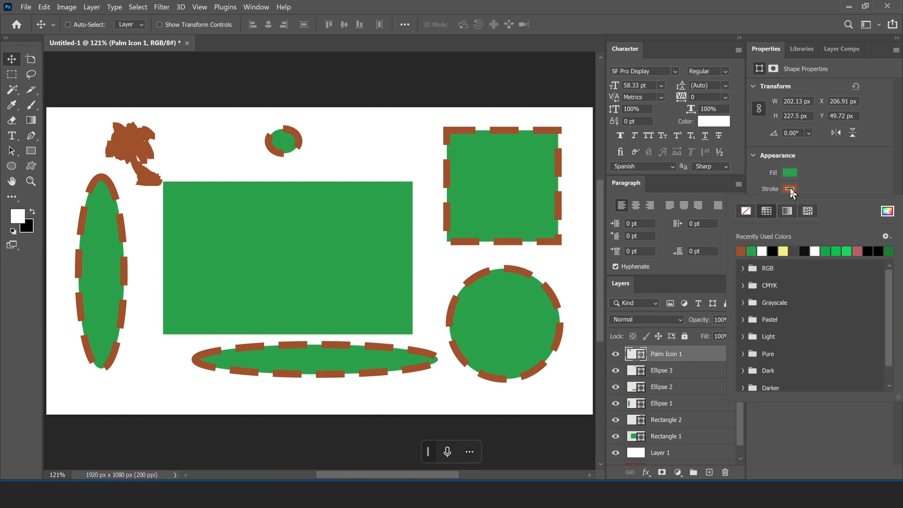
click(746, 211)
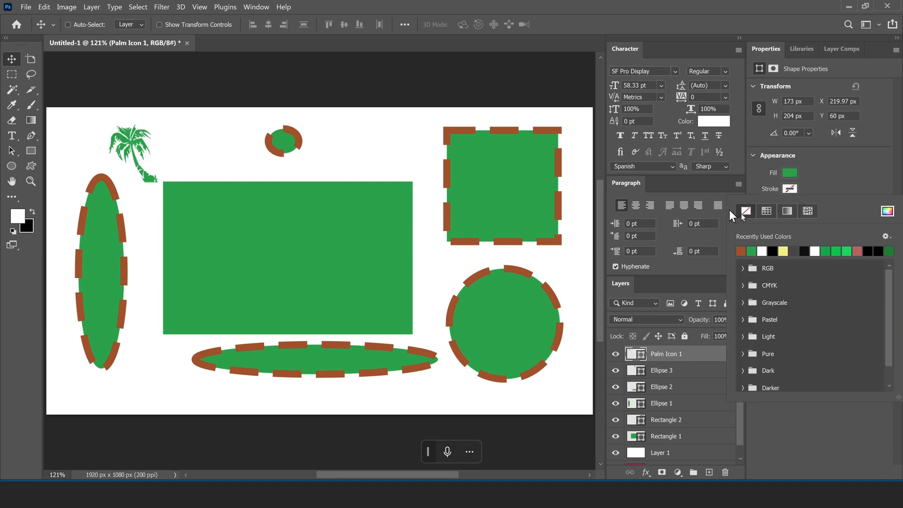
click(824, 183)
scroll(129, 153, up, 8)
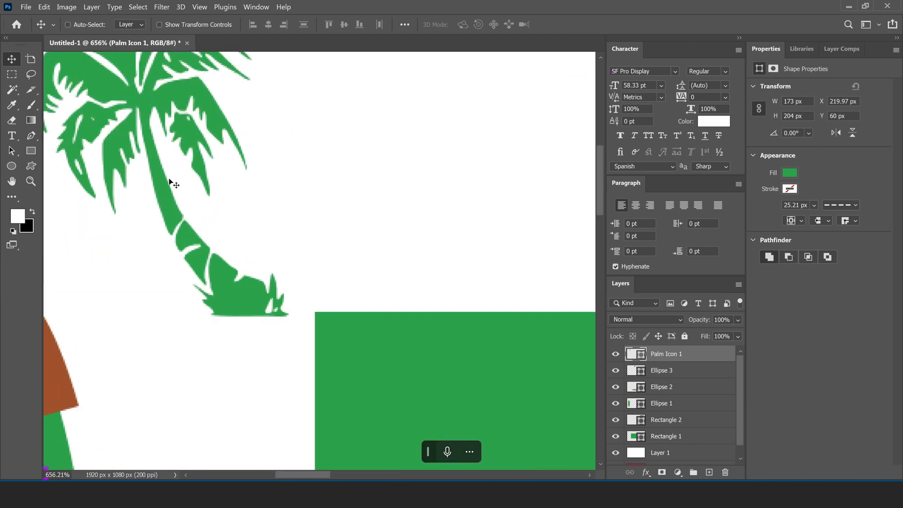
scroll(171, 181, down, 5)
scroll(247, 309, down, 3)
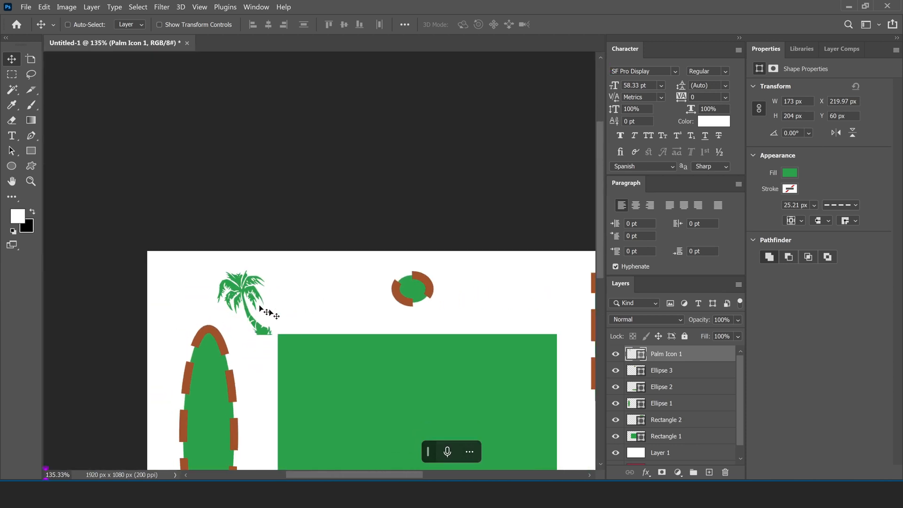
drag(323, 272, 292, 252)
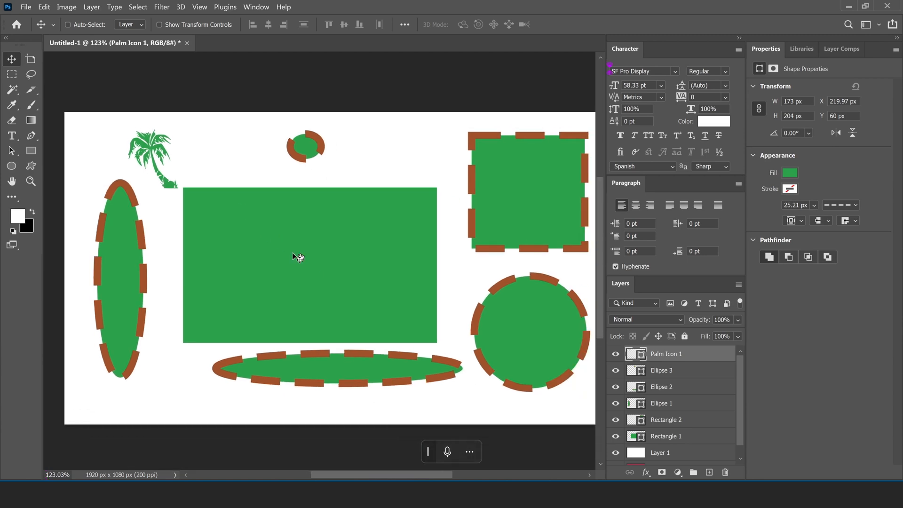
Browse the custom shape groups again, expanding Boats and Flowers and looking through their shapes
click(32, 166)
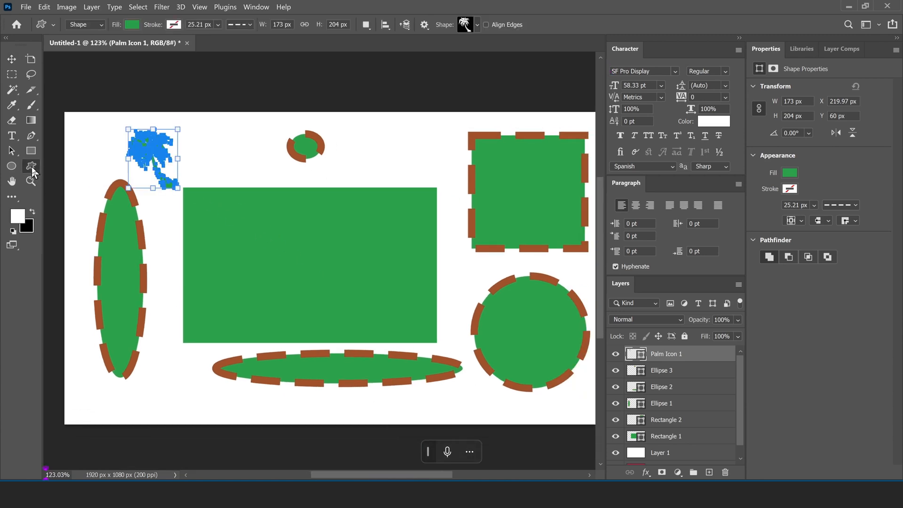
click(228, 137)
click(307, 144)
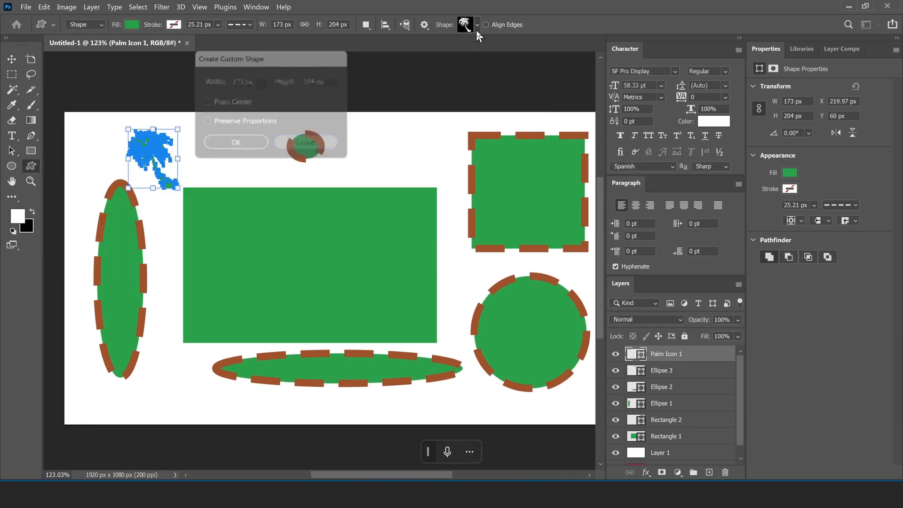
click(476, 26)
scroll(457, 93, down, 1)
scroll(457, 92, down, 3)
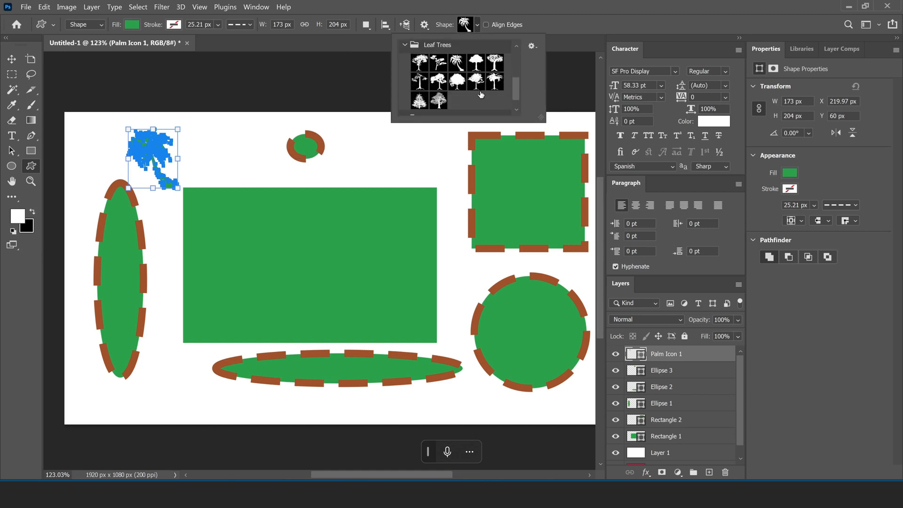
click(403, 89)
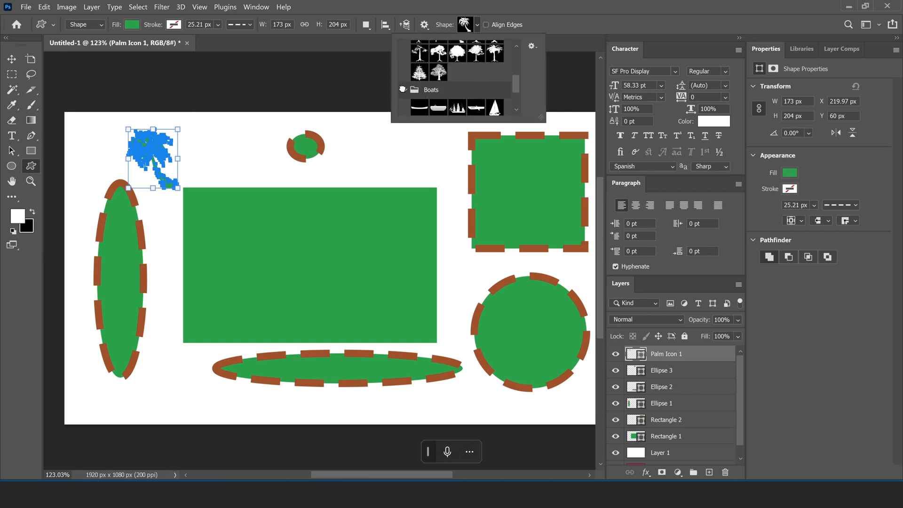
scroll(447, 94, down, 3)
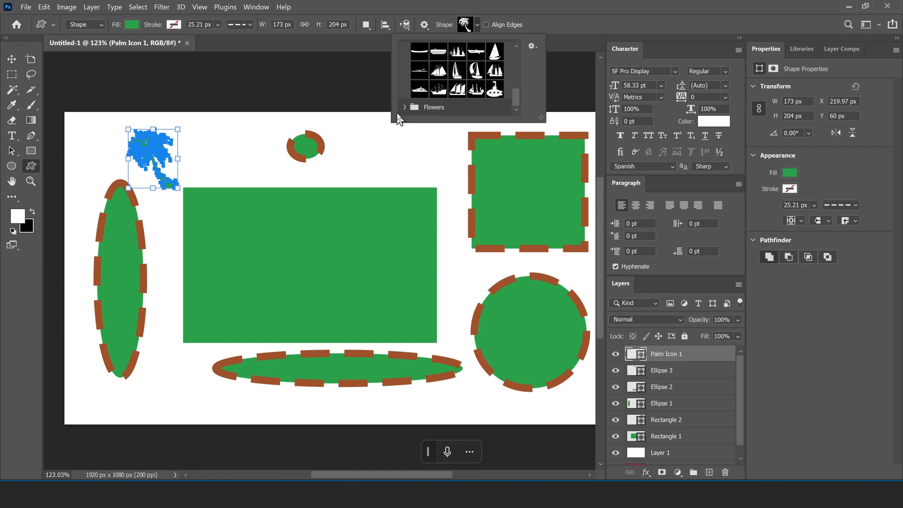
click(408, 109)
scroll(506, 94, down, 2)
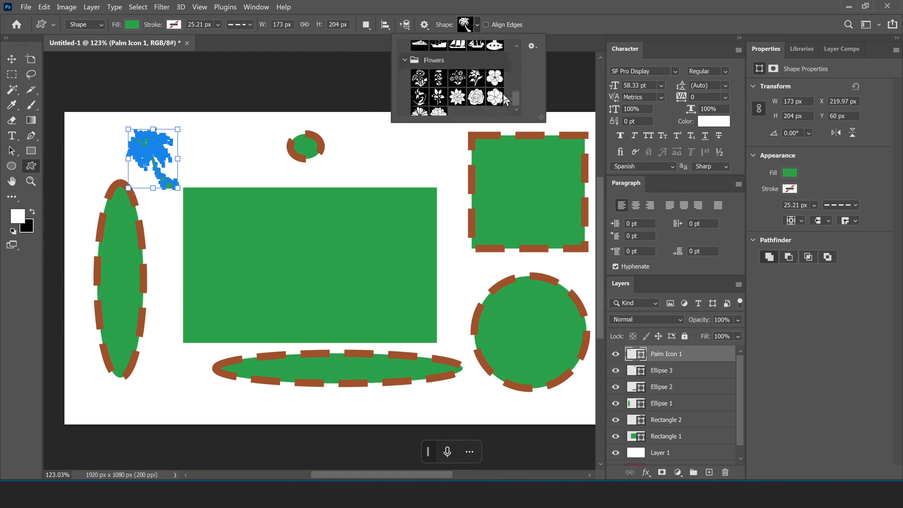
scroll(469, 107, down, 8)
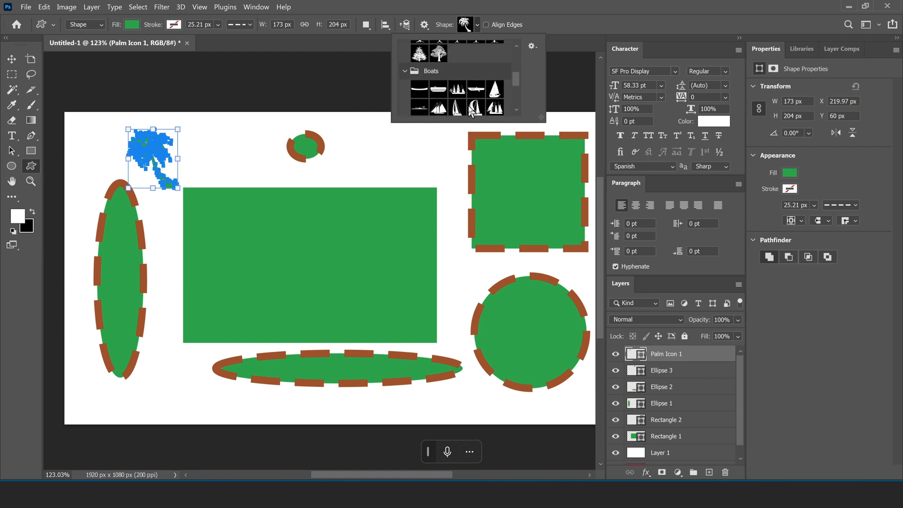
scroll(468, 106, down, 4)
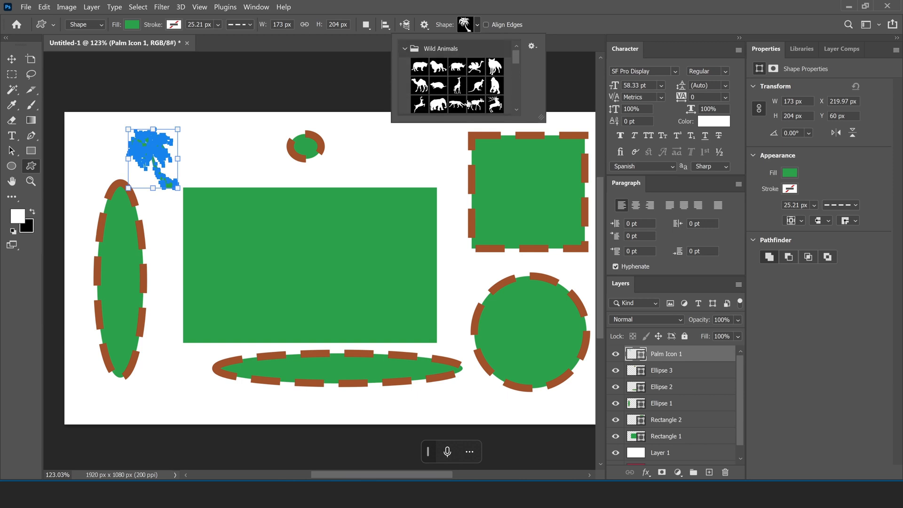
drag(515, 73, 517, 111)
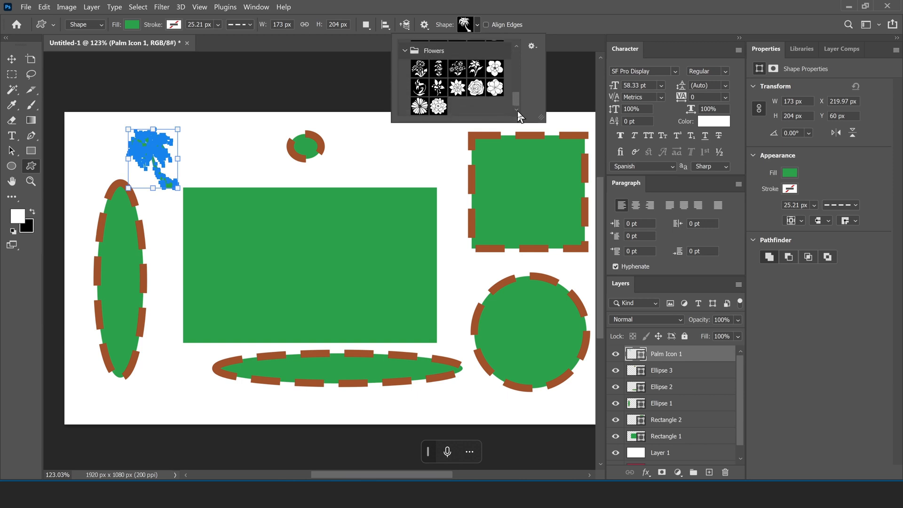
Open the shape picker's options for Append Default Shapes and look through the shape list again
click(531, 46)
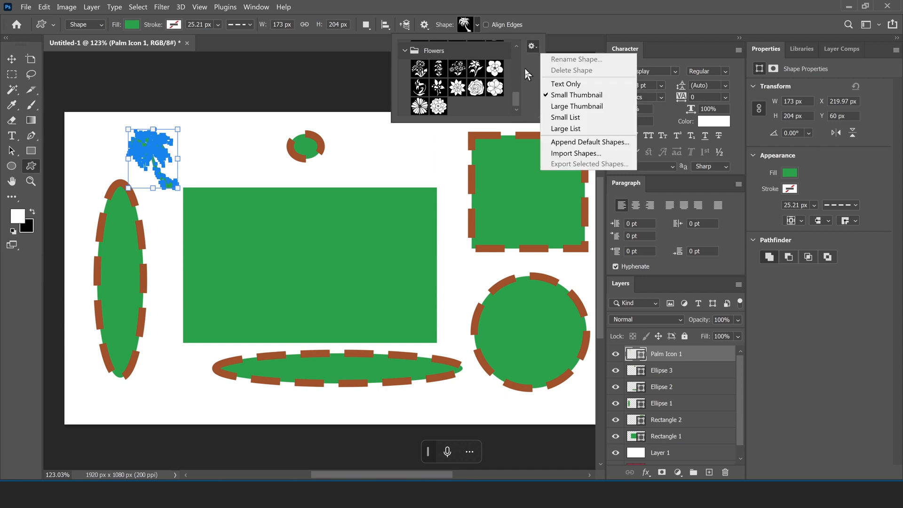
click(524, 68)
click(531, 46)
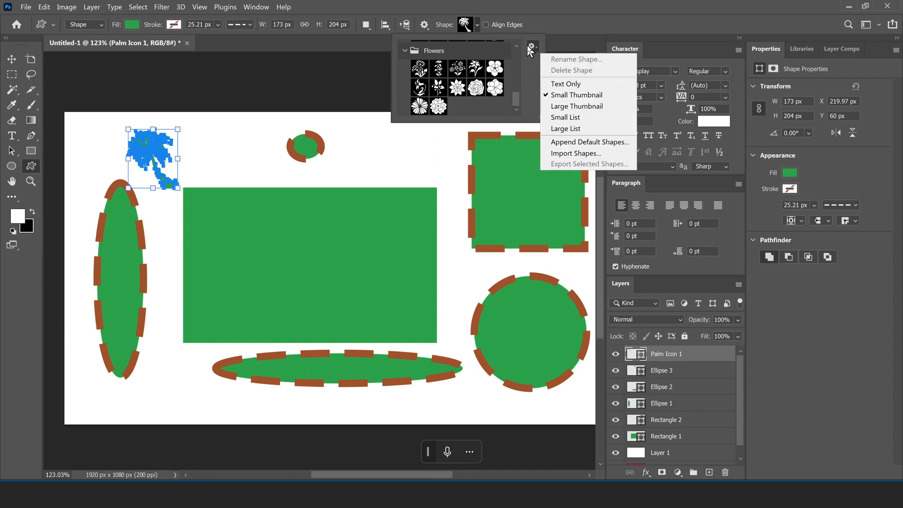
click(573, 142)
scroll(479, 105, down, 3)
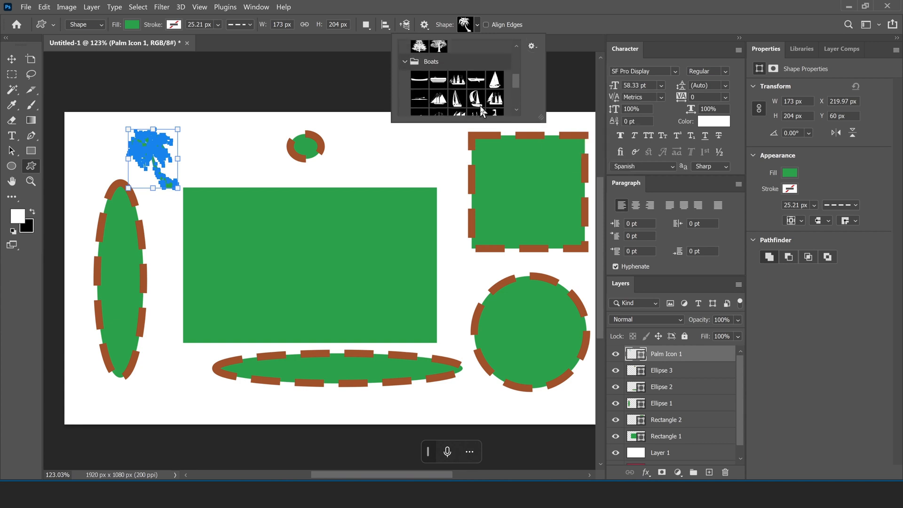
Switch back to the Move tool and look over all the shapes on the canvas
scroll(481, 111, up, 3)
scroll(39, 180, up, 3)
click(31, 168)
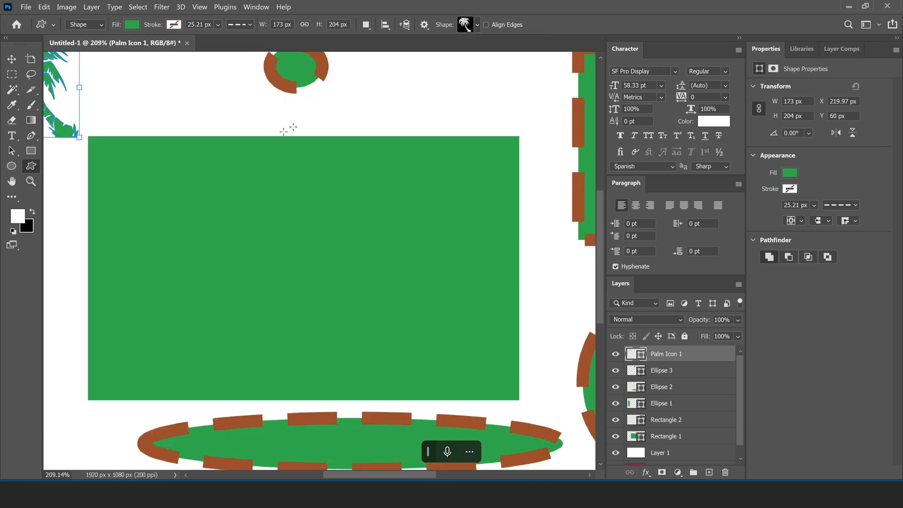
click(17, 58)
scroll(229, 166, down, 3)
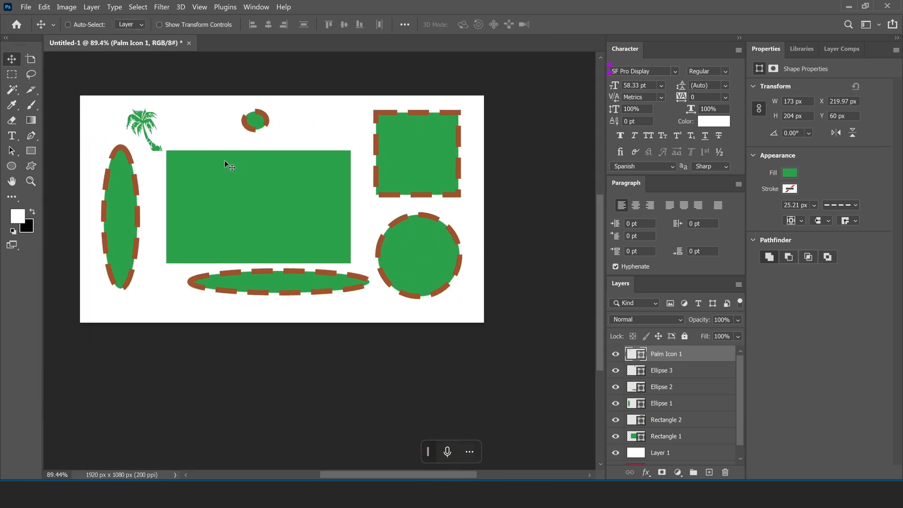
drag(248, 167, 292, 192)
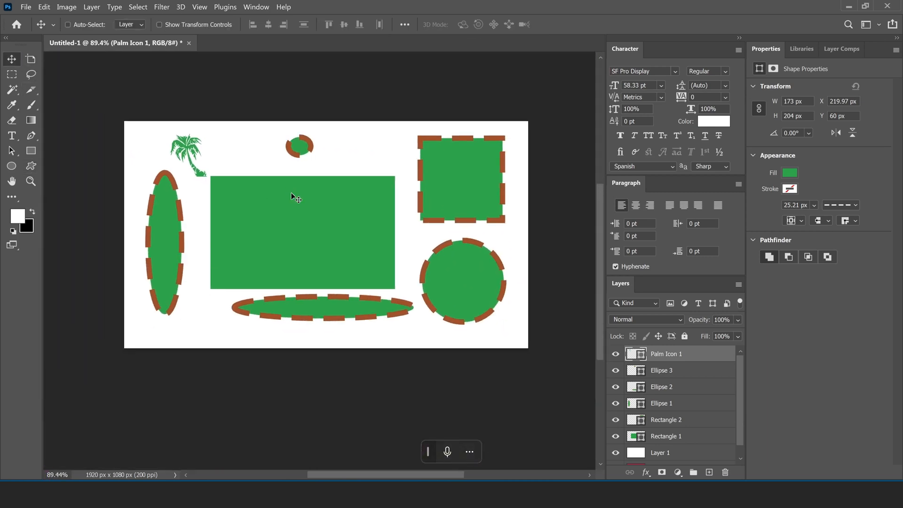
scroll(291, 193, up, 1)
scroll(292, 193, down, 1)
Open the portrait photo from the Beginner Class 2 folder as a new document
click(31, 7)
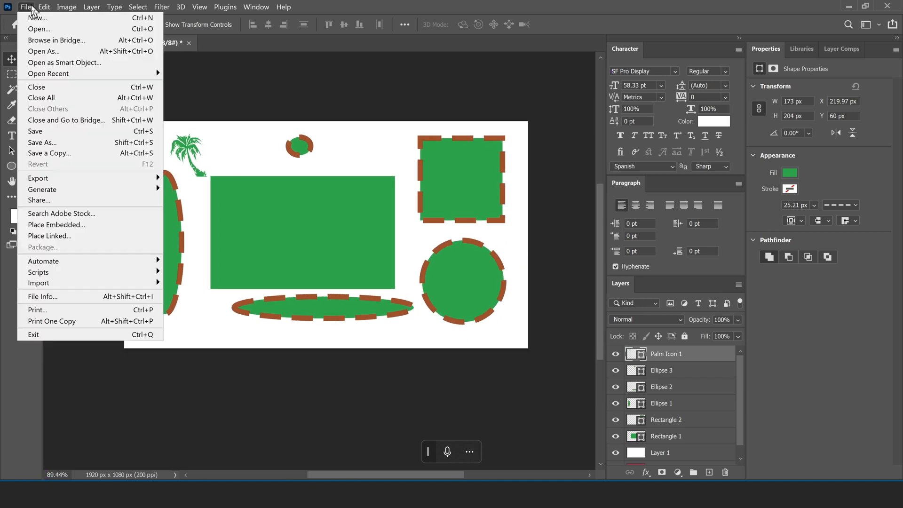
click(43, 29)
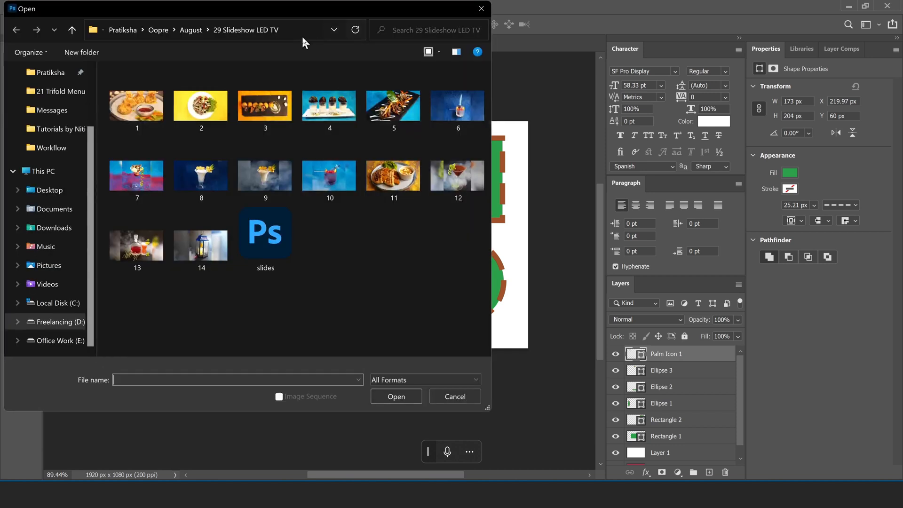
click(301, 35)
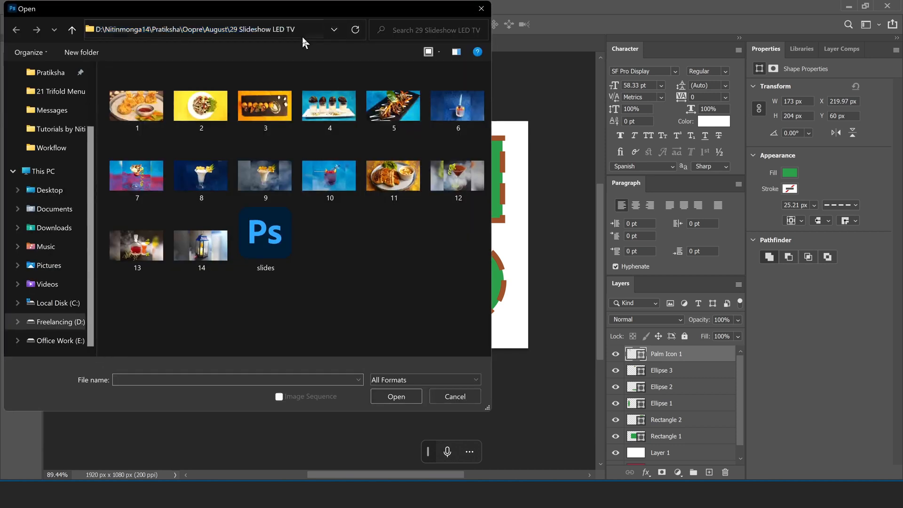
scroll(56, 92, up, 3)
click(53, 96)
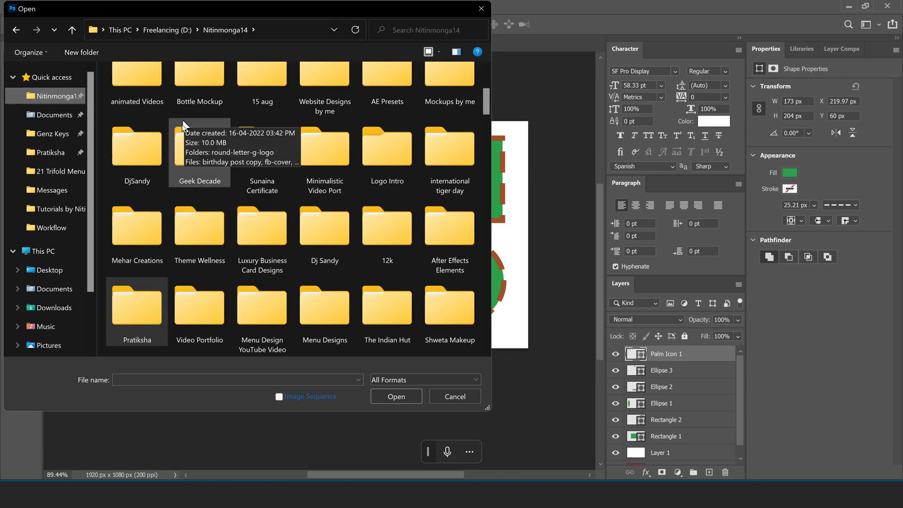
scroll(230, 137, up, 3)
double_click(321, 105)
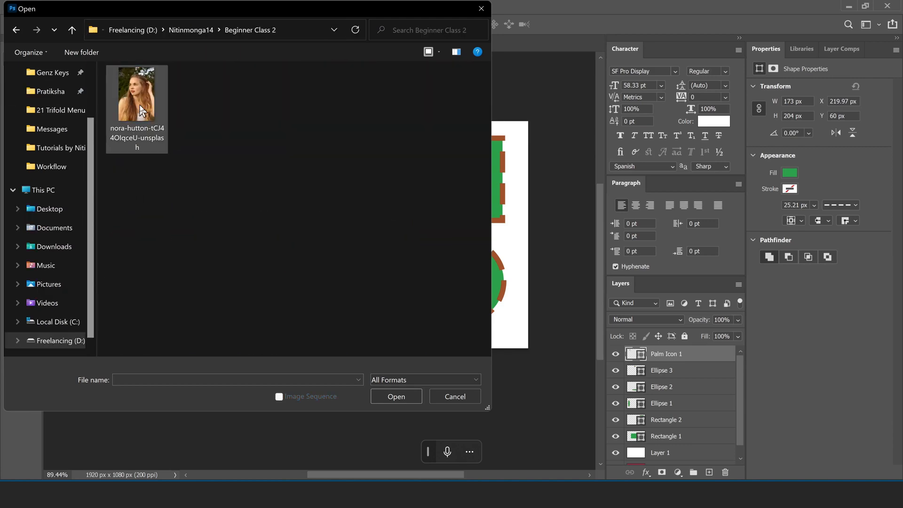
double_click(139, 106)
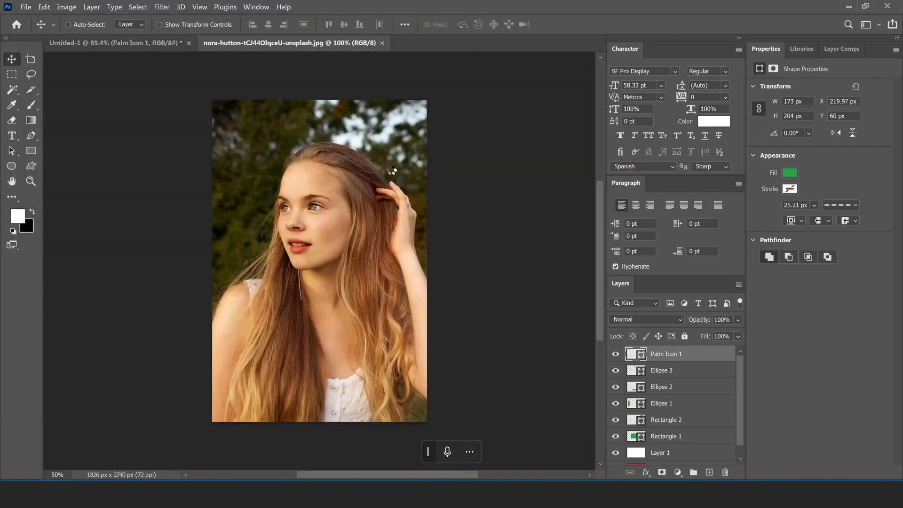
Activate the Spot Healing Brush tool for retouching the portrait's face
scroll(324, 252, up, 5)
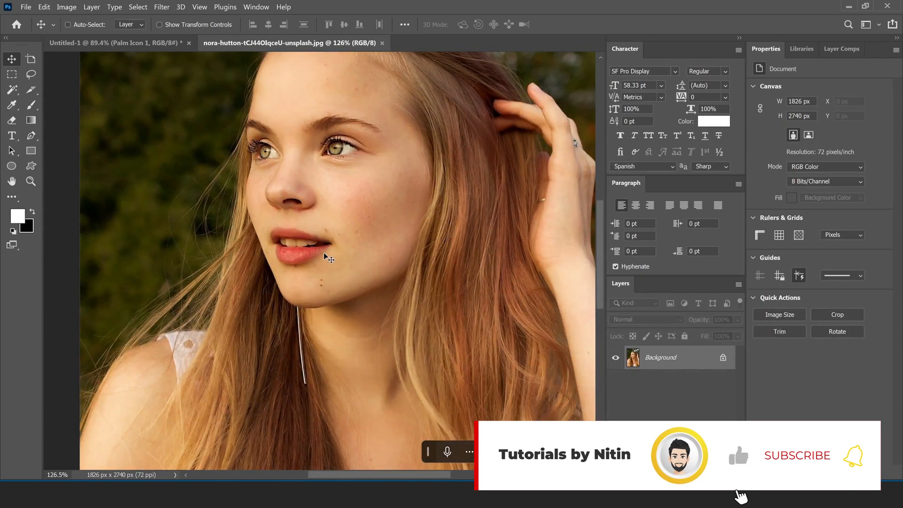
scroll(324, 252, up, 3)
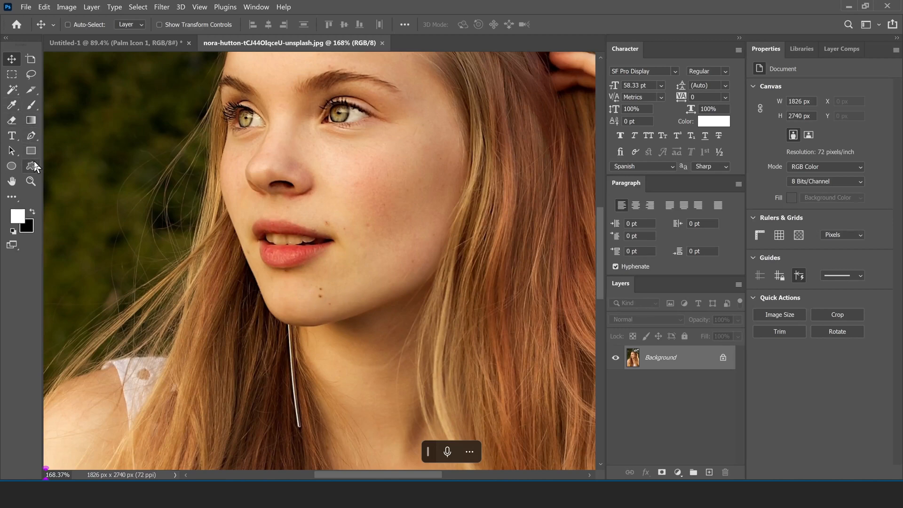
click(31, 135)
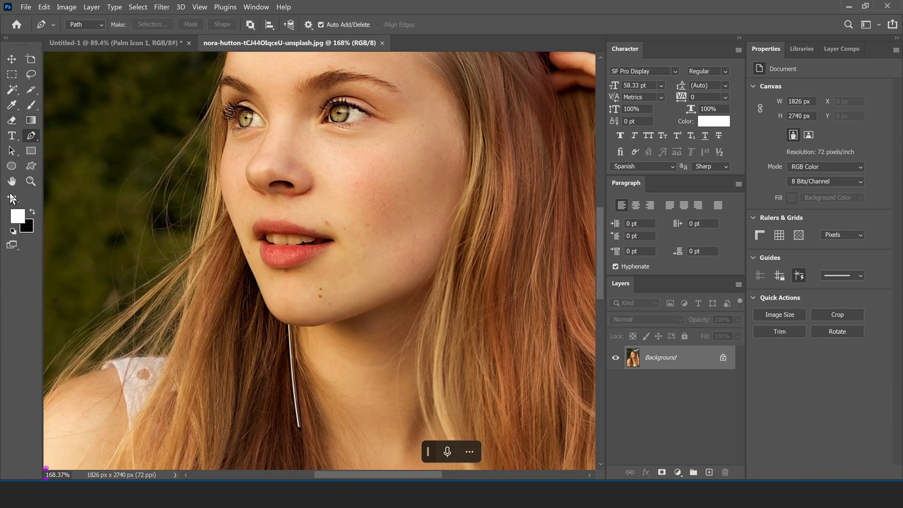
key(s)
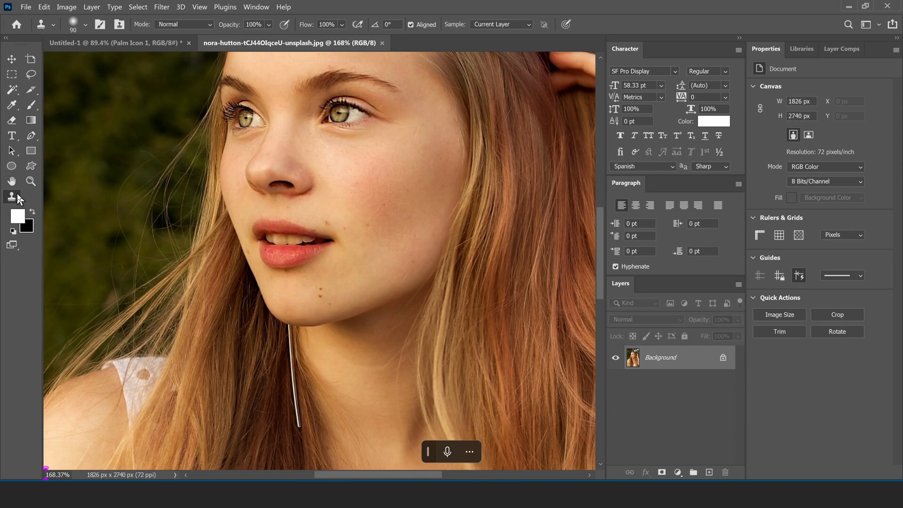
click(13, 197)
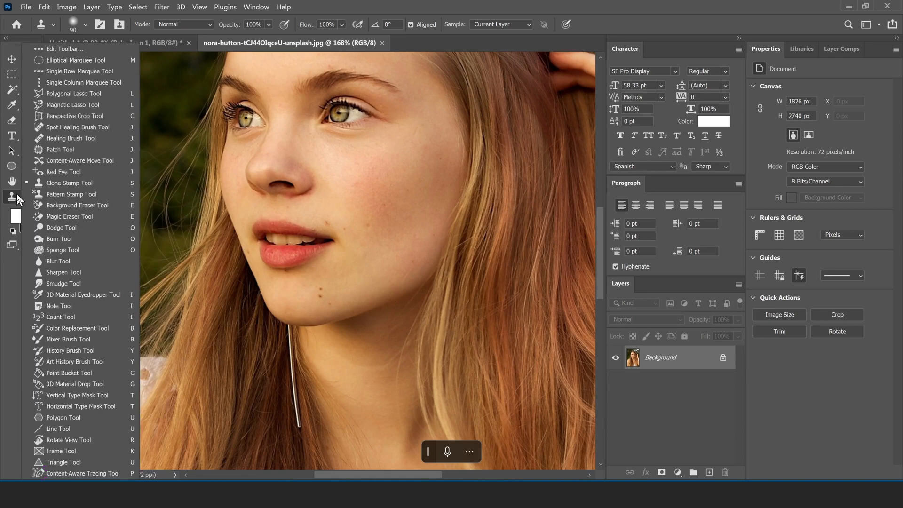
click(100, 128)
Duplicate the Background layer and heal the two dark spots on the chin in Content-Aware mode
scroll(385, 308, up, 3)
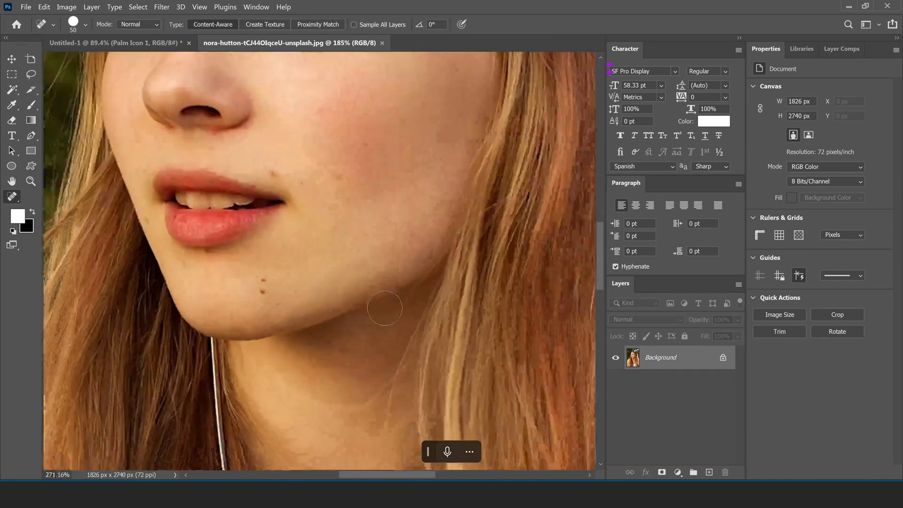
scroll(385, 308, up, 1)
key(ctrl+j)
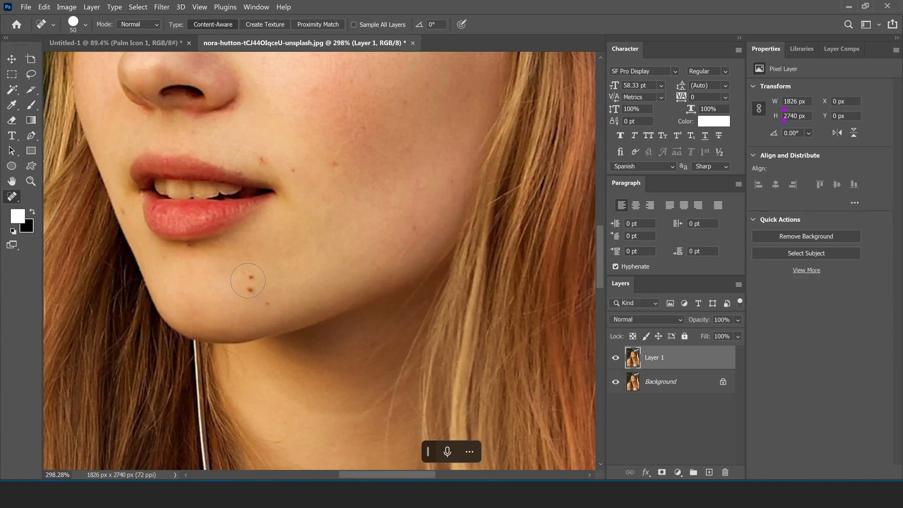
click(252, 284)
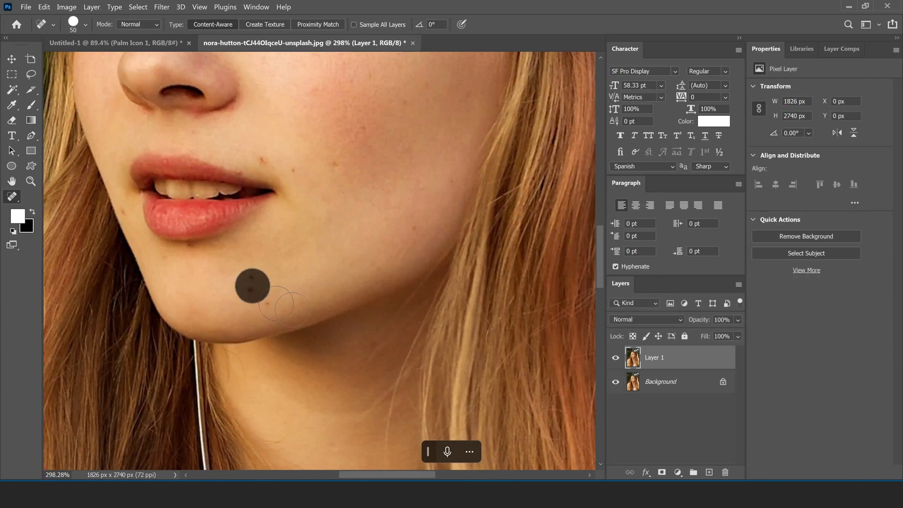
Heal the remaining blemishes on the chin, beside the upper lip and on the lower cheek with the Spot Healing Brush
click(267, 302)
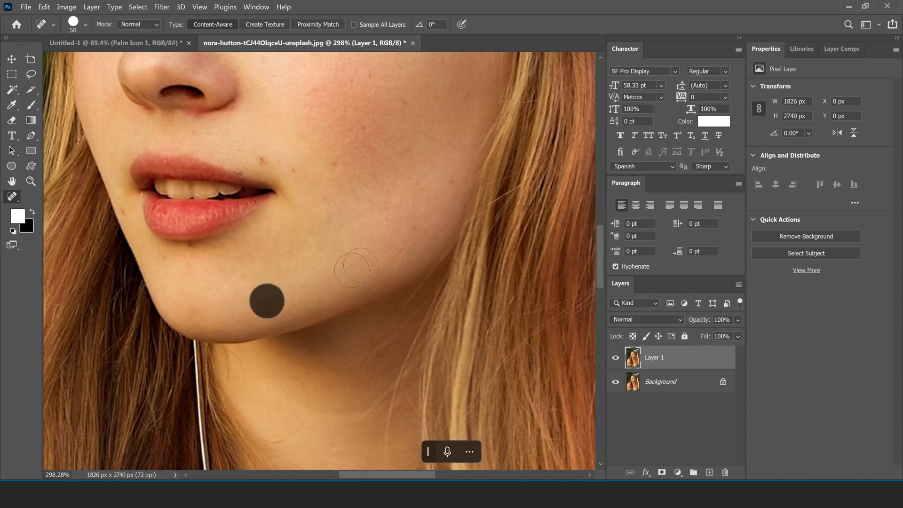
click(262, 159)
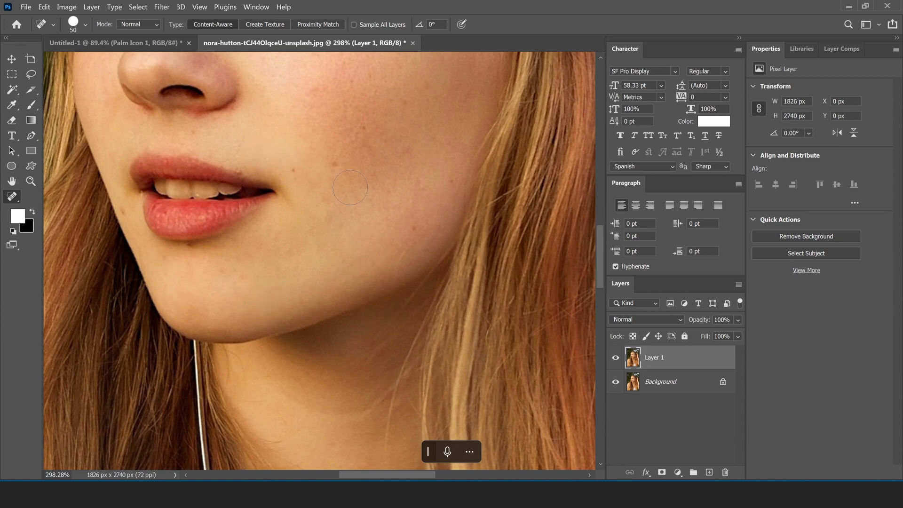
click(414, 223)
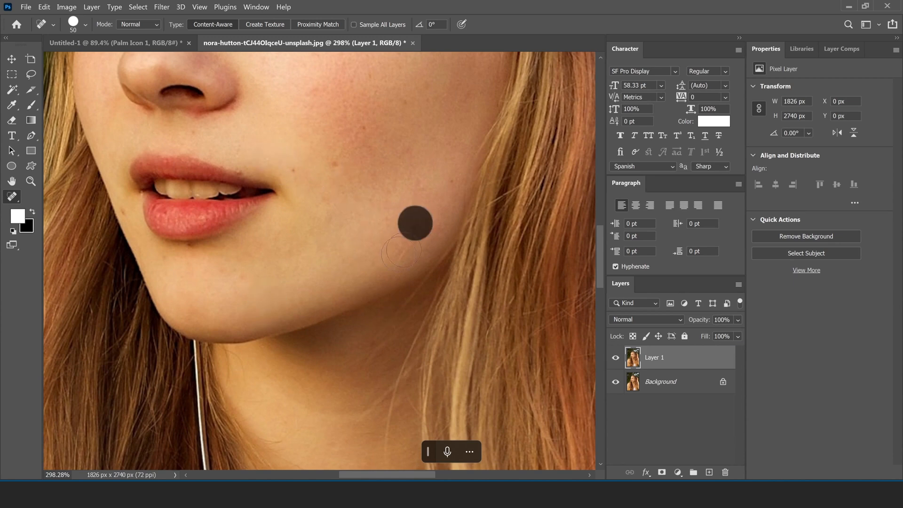
click(290, 169)
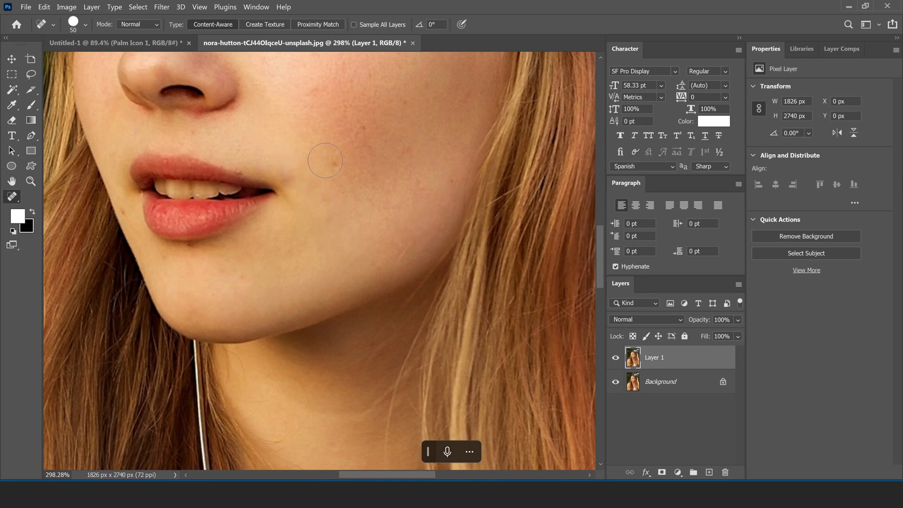
click(325, 161)
Heal the small spots across the forehead and above the eyebrow with the Spot Healing Brush
mouse_move(323, 157)
mouse_down()
mouse_move(437, 198)
mouse_move(429, 221)
mouse_up()
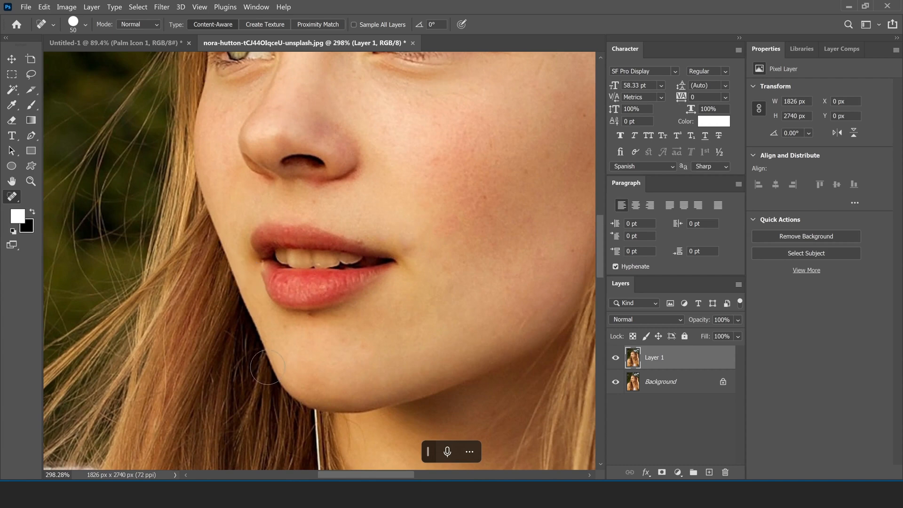
drag(505, 175, 461, 301)
scroll(423, 263, down, 2)
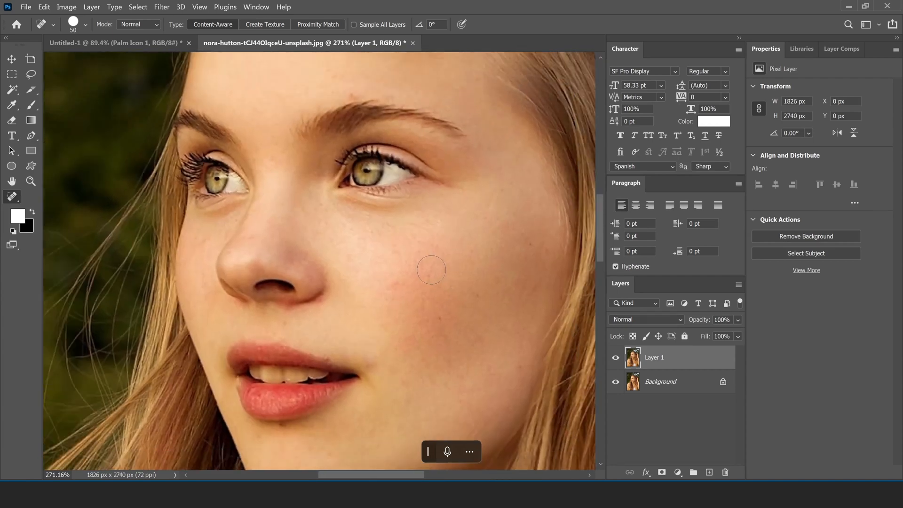
scroll(423, 212, up, 3)
click(406, 171)
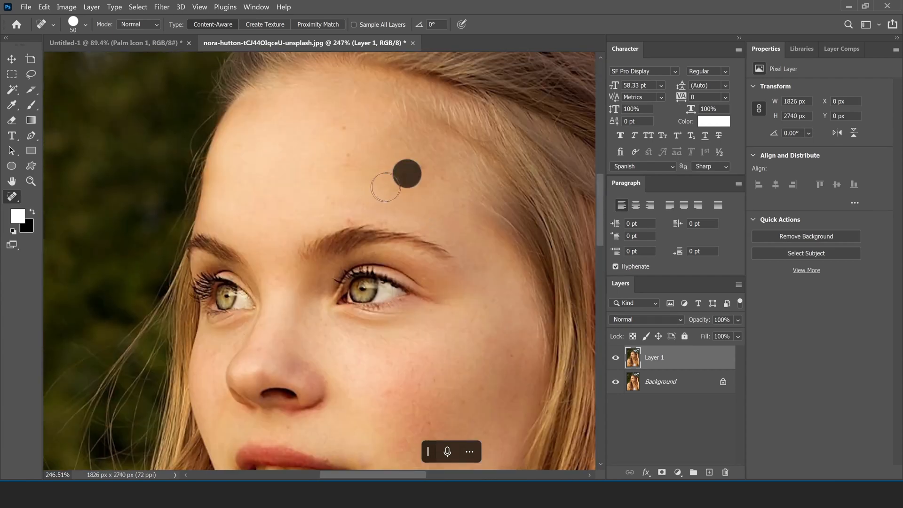
click(352, 155)
click(338, 124)
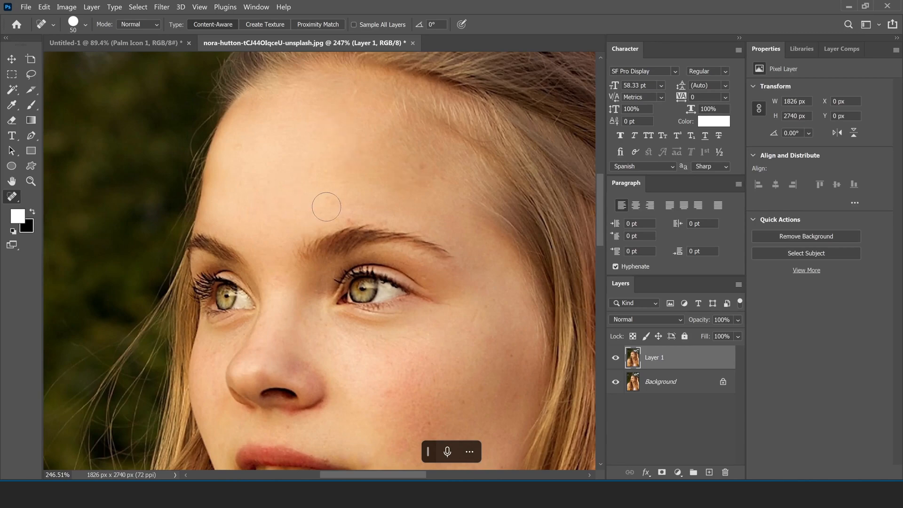
click(343, 209)
click(307, 197)
click(321, 201)
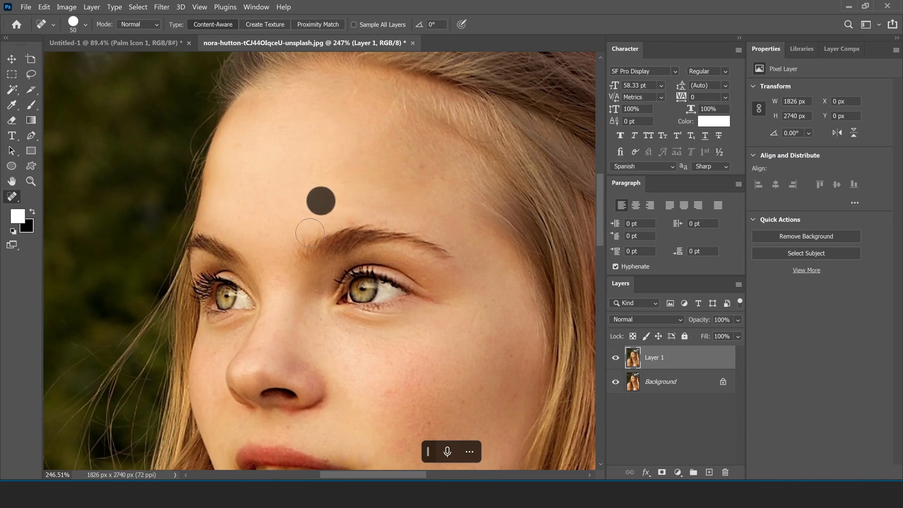
Compare the face before and after healing by hiding and showing Layer 1
scroll(320, 220, down, 2)
drag(365, 326, 359, 267)
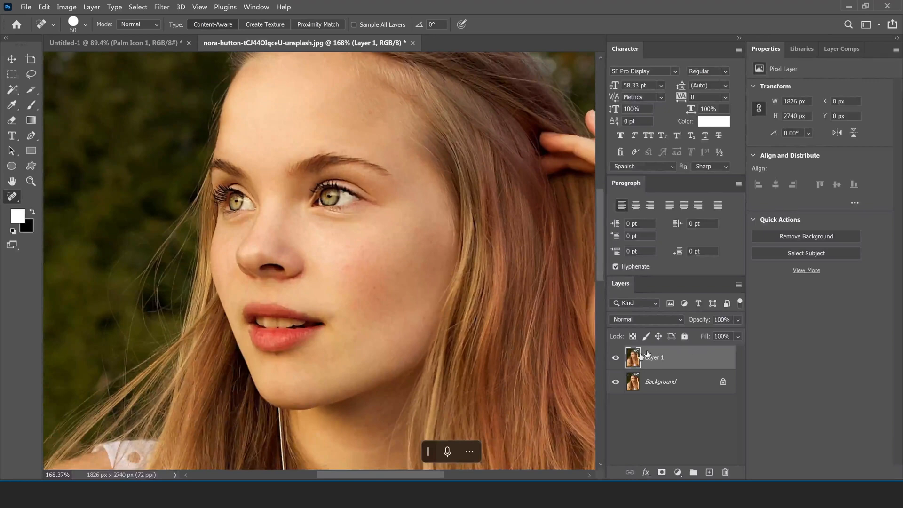
click(617, 361)
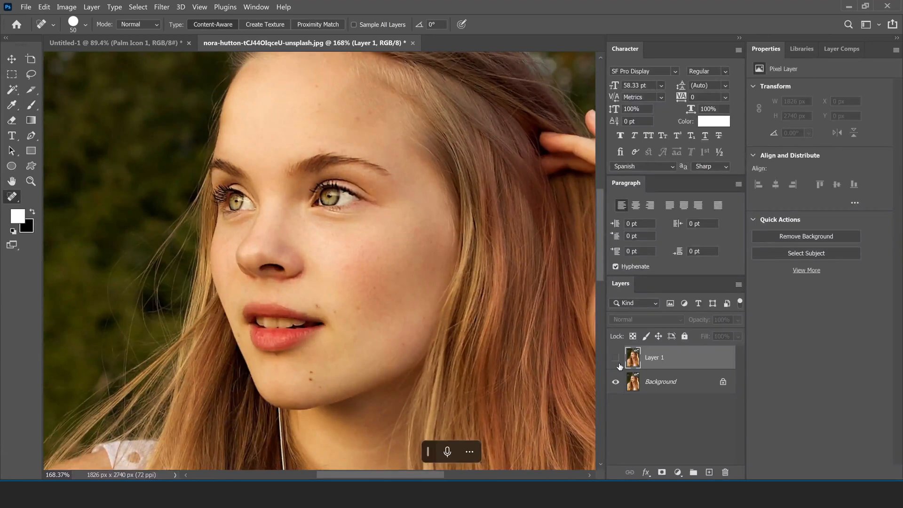
click(618, 362)
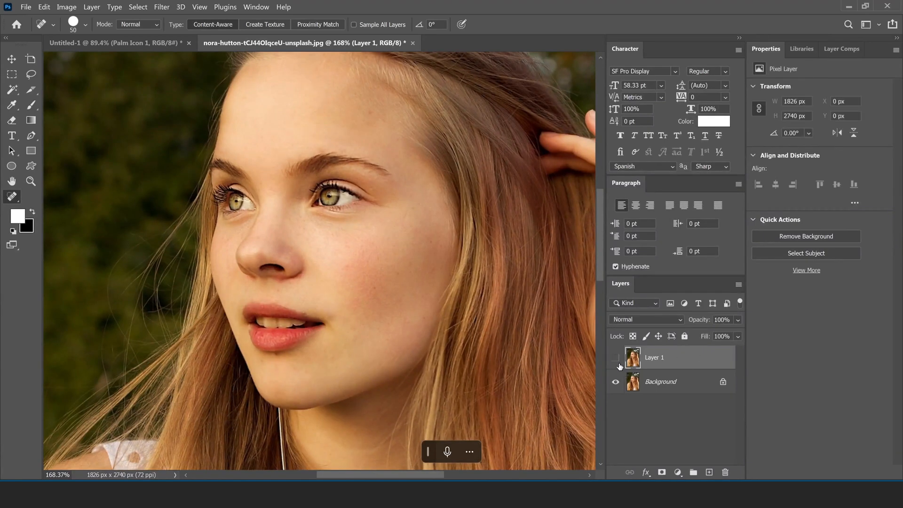
click(618, 364)
With the Patch tool in Source mode, outline the reddish cheek area, patch it with cleaner nearby skin, and deselect
right_click(12, 197)
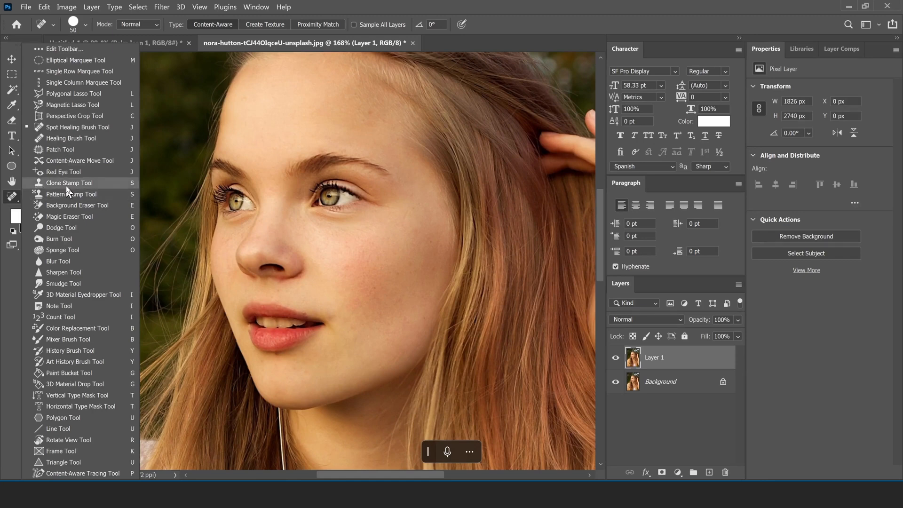
click(103, 151)
scroll(305, 214, up, 3)
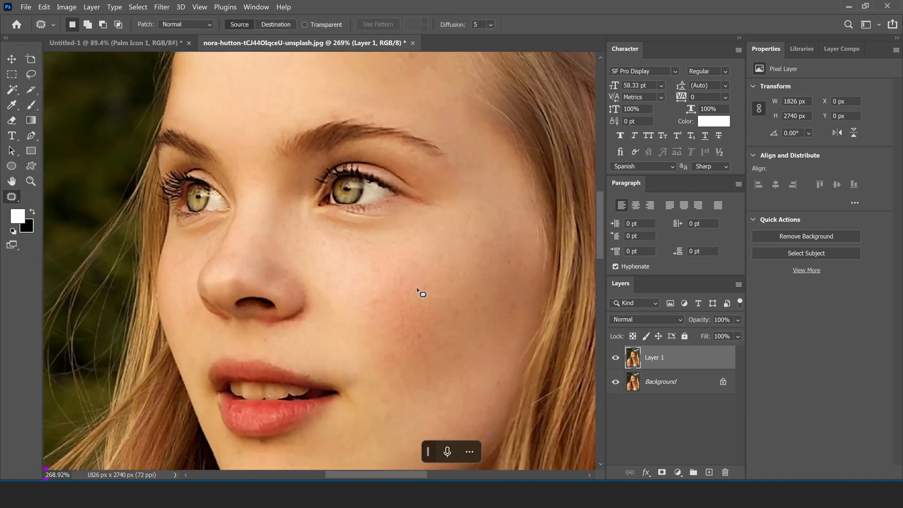
mouse_move(403, 266)
mouse_down()
mouse_move(367, 303)
mouse_move(373, 359)
mouse_move(446, 372)
mouse_move(457, 301)
mouse_move(405, 267)
mouse_up()
drag(409, 325, 453, 269)
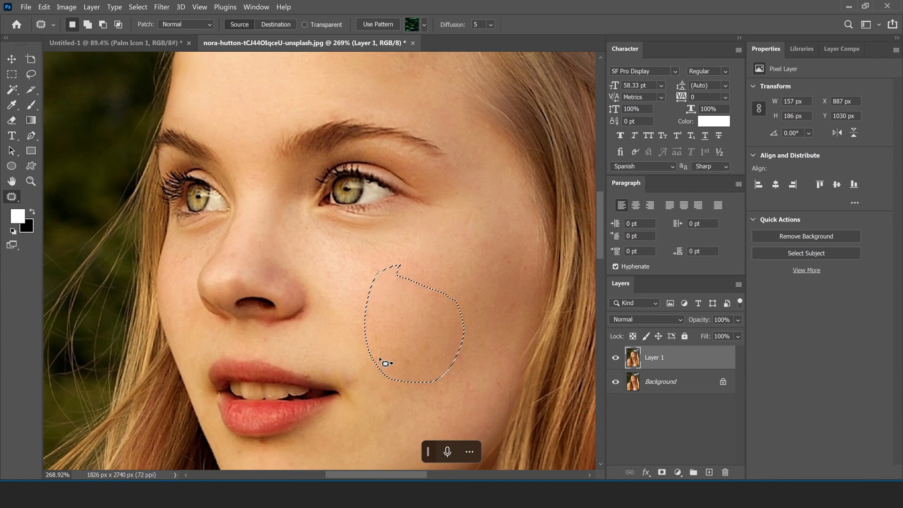
key(ctrl+d)
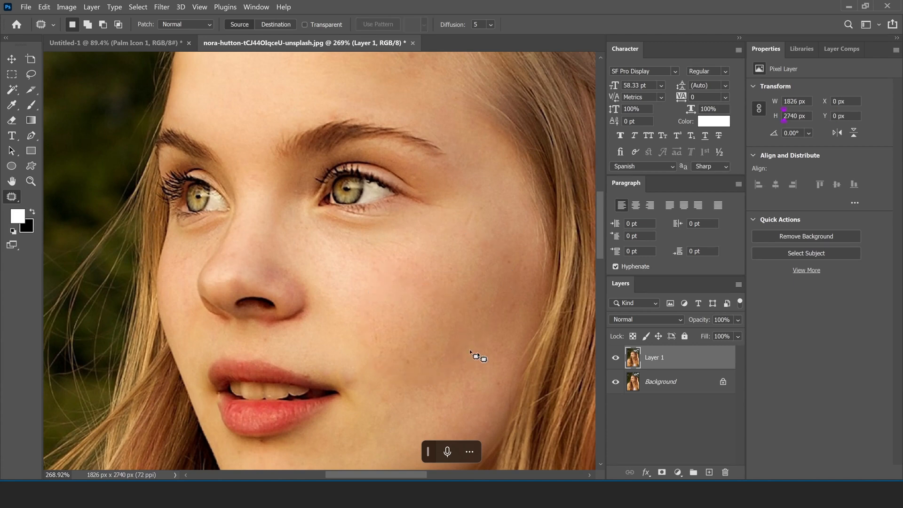
Toggle Layer 1's visibility to compare the patched and original face, both close up and across the full portrait
click(613, 361)
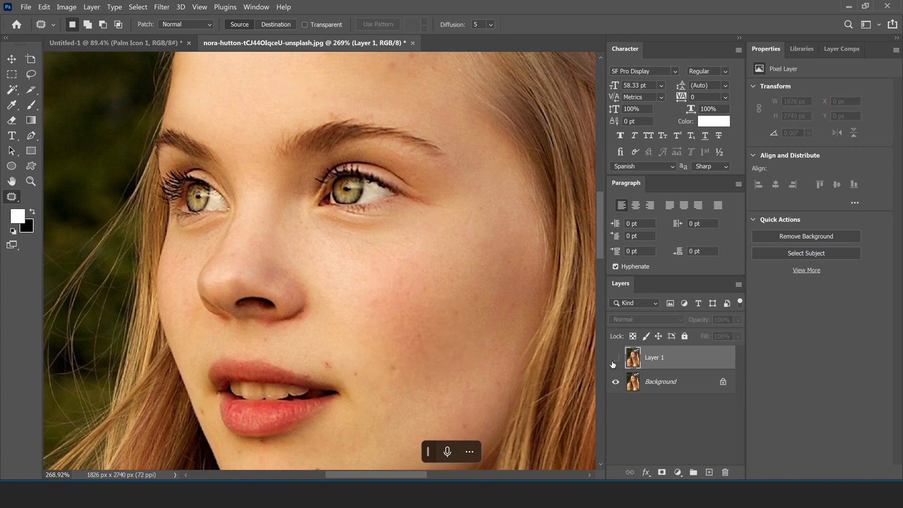
click(614, 359)
click(614, 360)
click(614, 359)
click(614, 359)
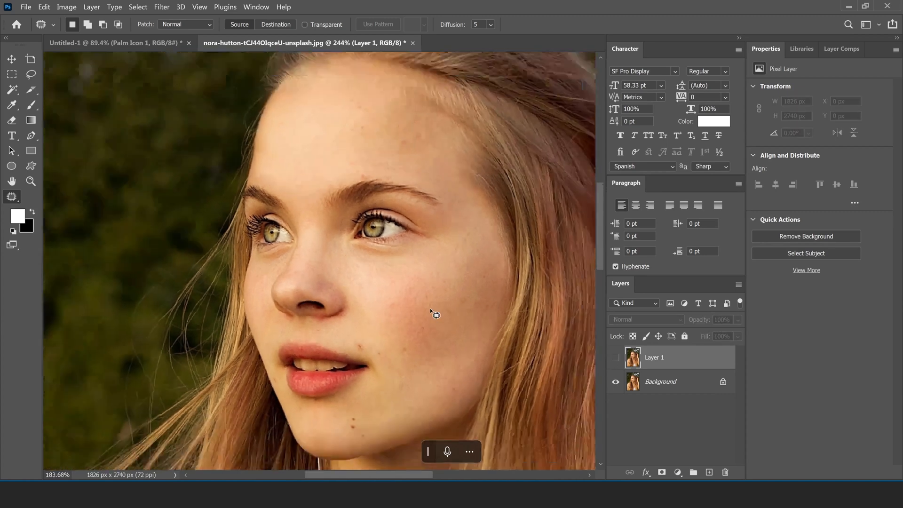
scroll(430, 309, down, 6)
scroll(430, 308, down, 3)
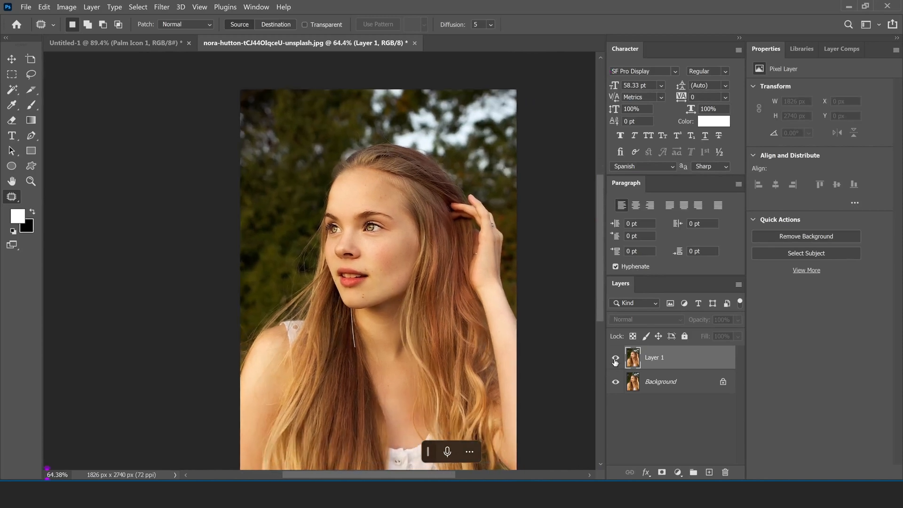
click(615, 360)
click(615, 360)
click(615, 359)
Switch to the Move tool and open the photo of string lights against the sky as a new document
click(11, 58)
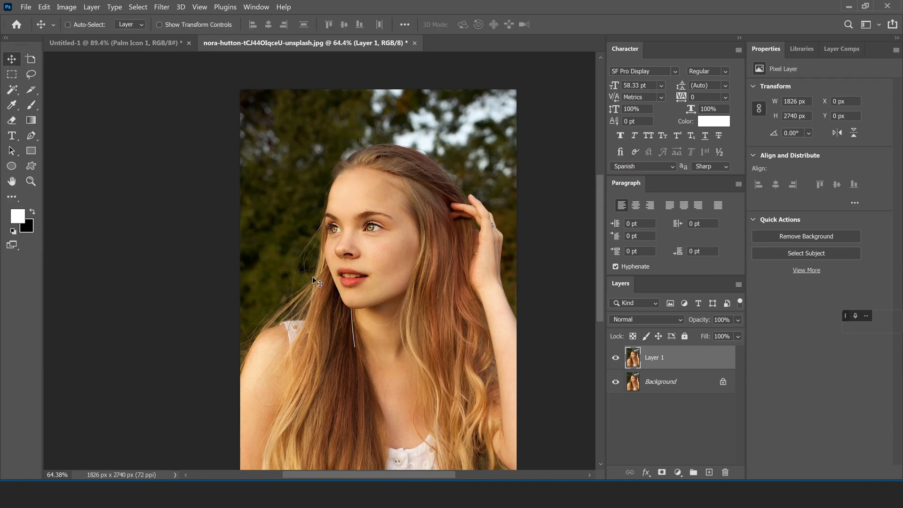
click(26, 6)
click(39, 29)
double_click(147, 117)
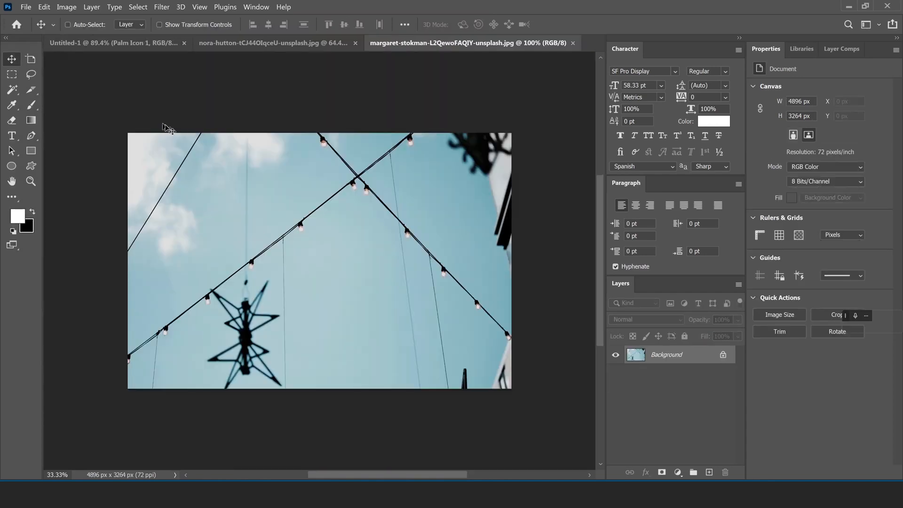
Activate the Spot Healing Brush tool and duplicate the Background layer of the string-lights photo
key(j)
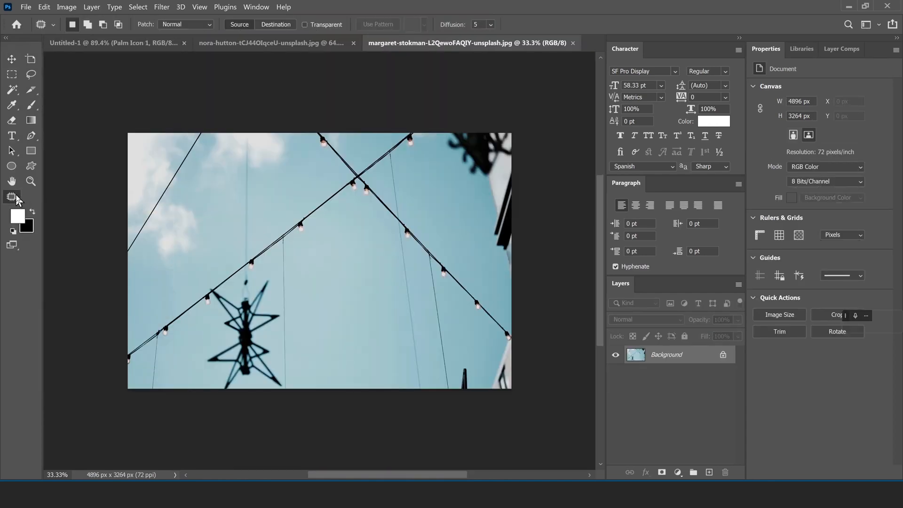
click(16, 198)
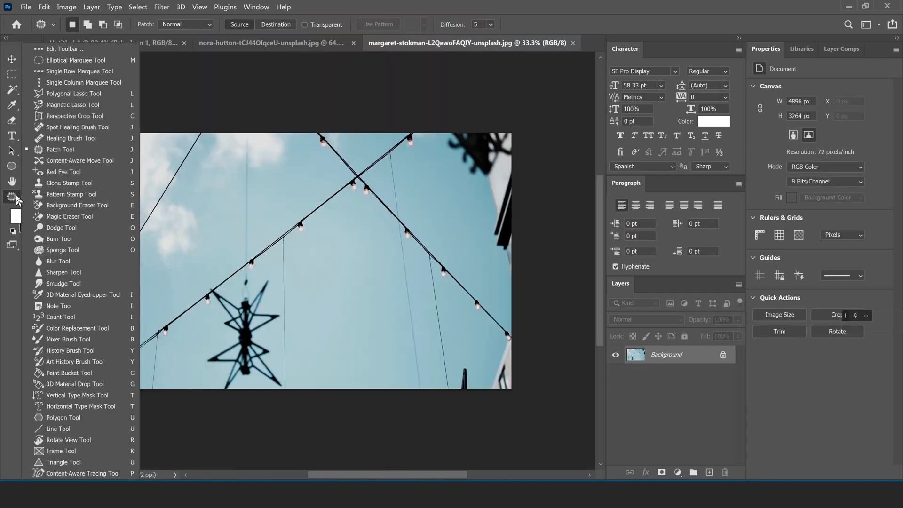
click(67, 132)
scroll(241, 200, up, 5)
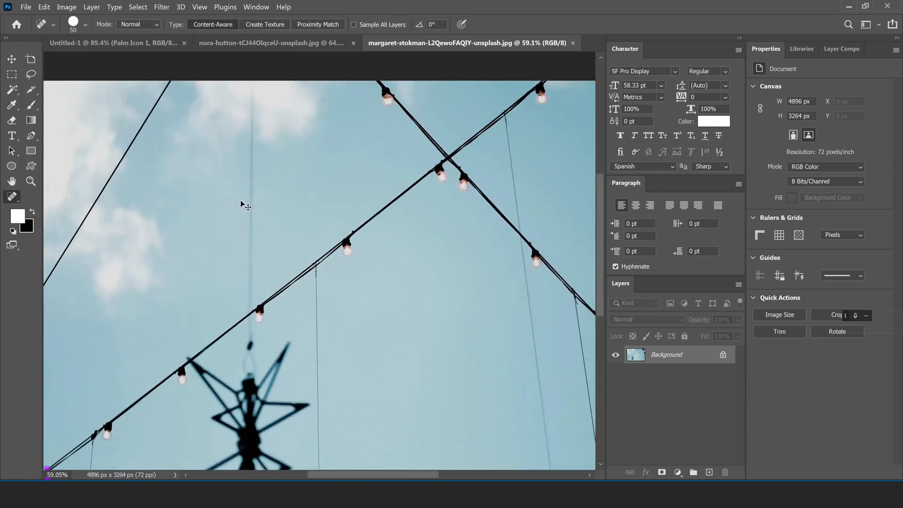
key(ctrl+j)
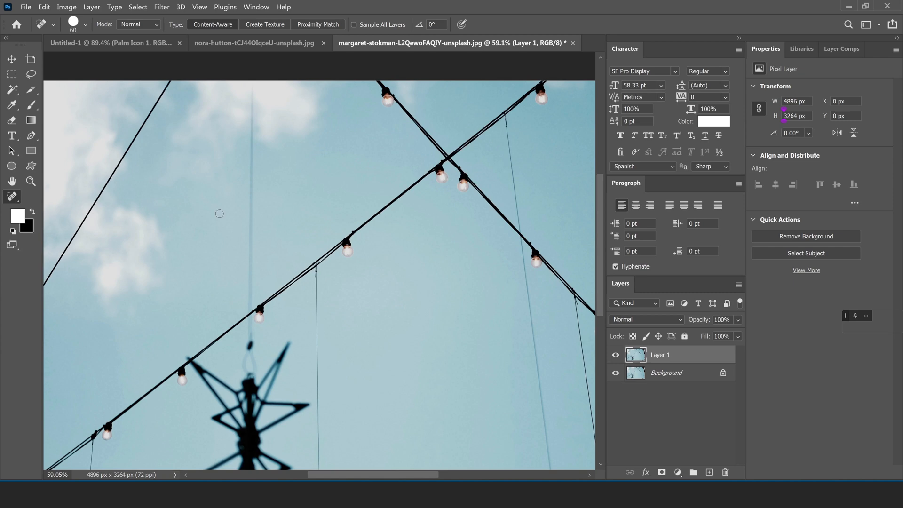
Set the Spot Healing Brush size to 165 px and remove the faint vertical wire above the star ornament
key(bracketright)
key(bracketright)
key(bracketright)
right_click(219, 213)
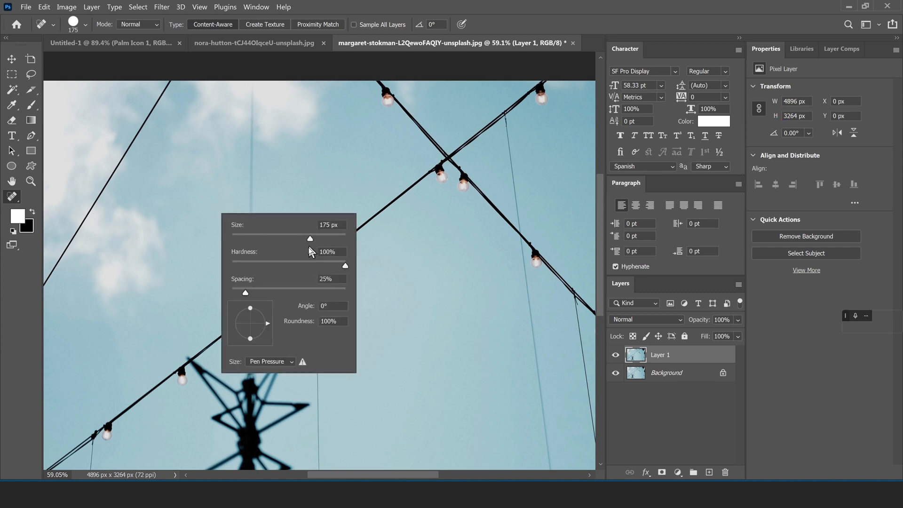
mouse_move(310, 238)
mouse_down()
mouse_move(295, 239)
mouse_move(308, 240)
mouse_up()
drag(255, 89, 244, 282)
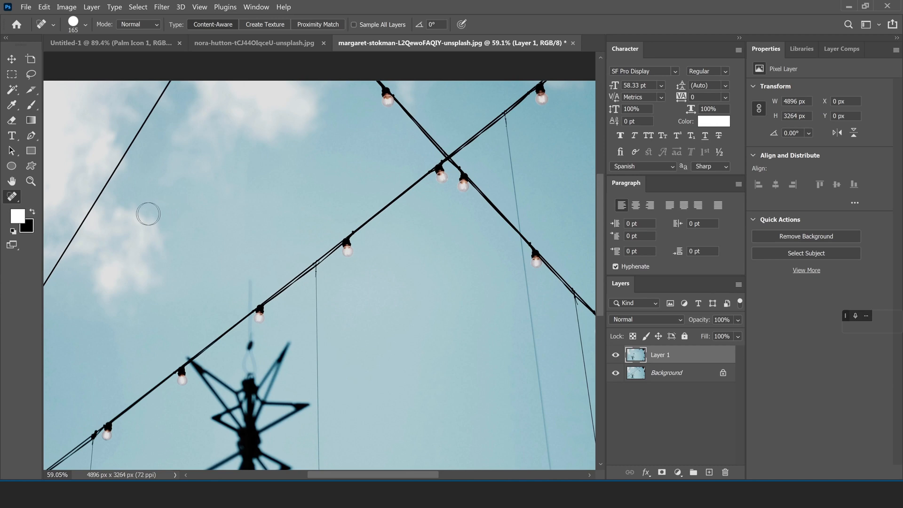
Paint out the black diagonal cable across the clouds and the thin wire hanging below the right-hand light string
drag(170, 216, 222, 220)
drag(224, 85, 85, 301)
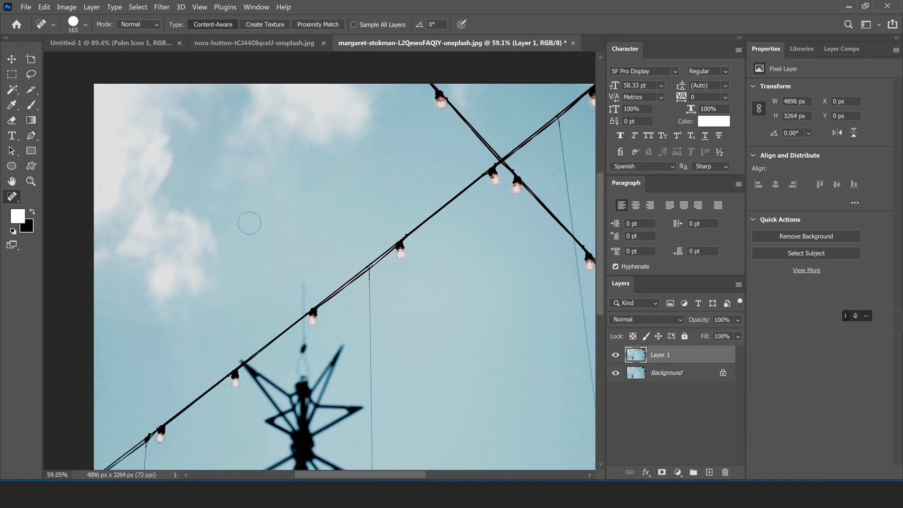
scroll(248, 222, down, 3)
scroll(298, 312, up, 2)
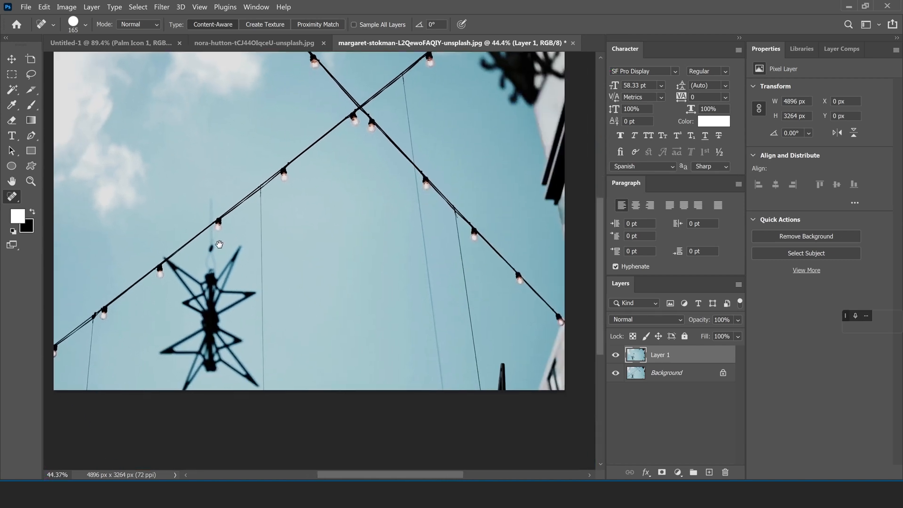
scroll(414, 233, up, 1)
drag(416, 203, 455, 465)
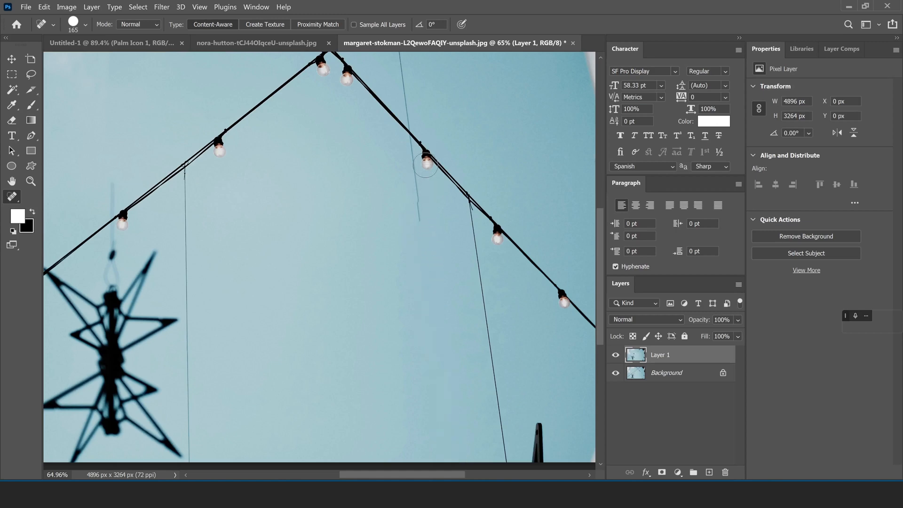
Enlarge the healing brush to 300 px and remove the three lower bulbs from the right-hand light string
key(bracketright)
key(bracketright)
key(bracketright)
click(424, 161)
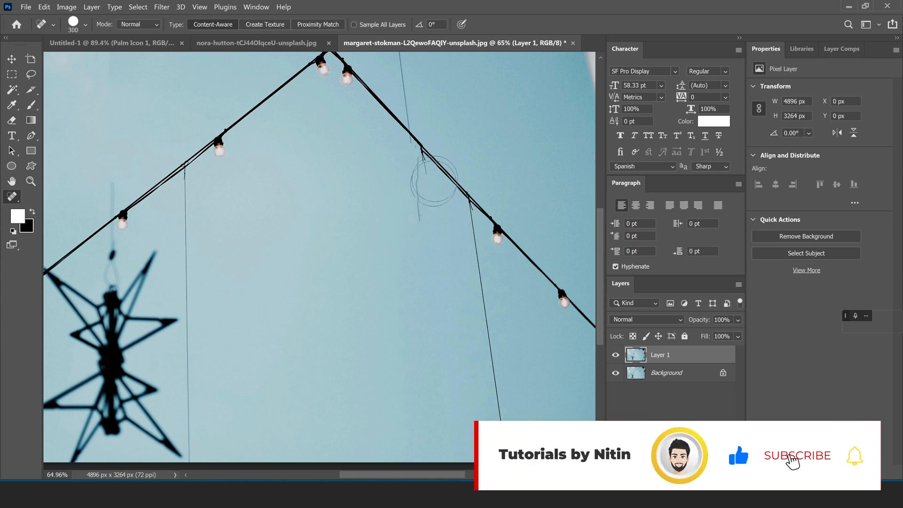
click(498, 231)
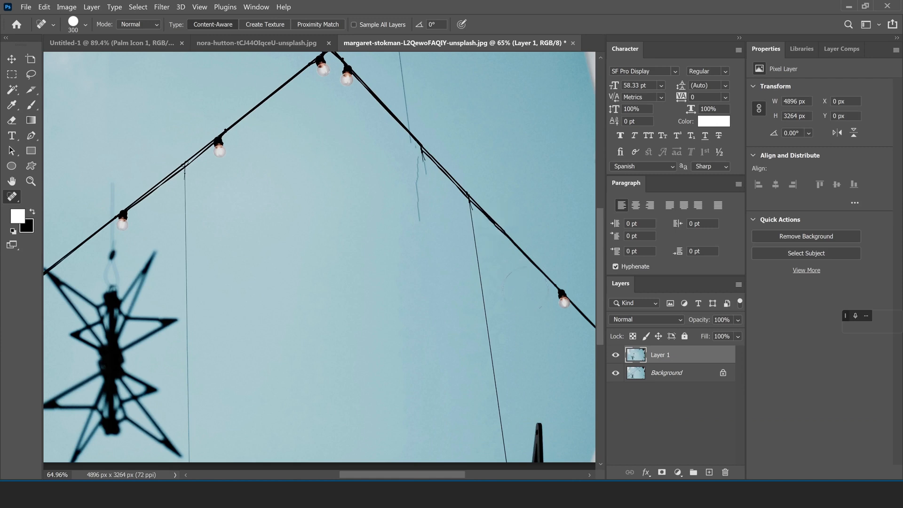
click(557, 294)
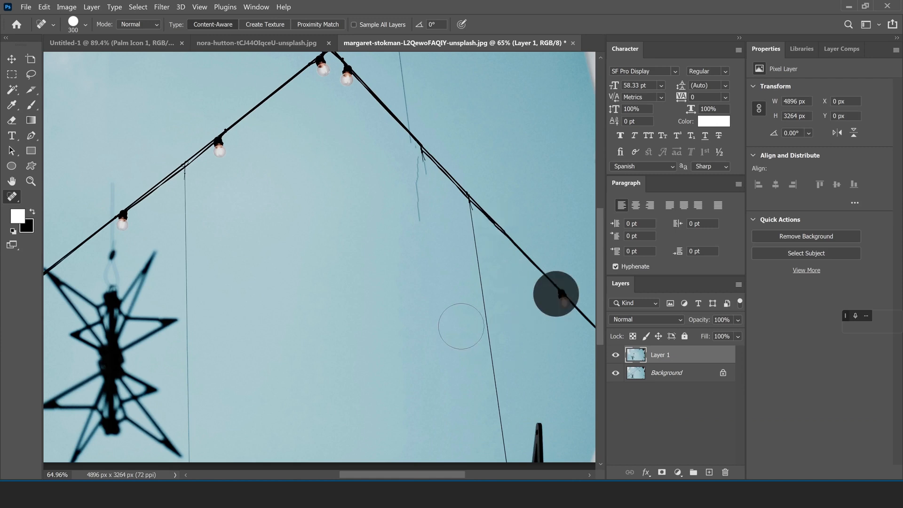
scroll(535, 247, up, 4)
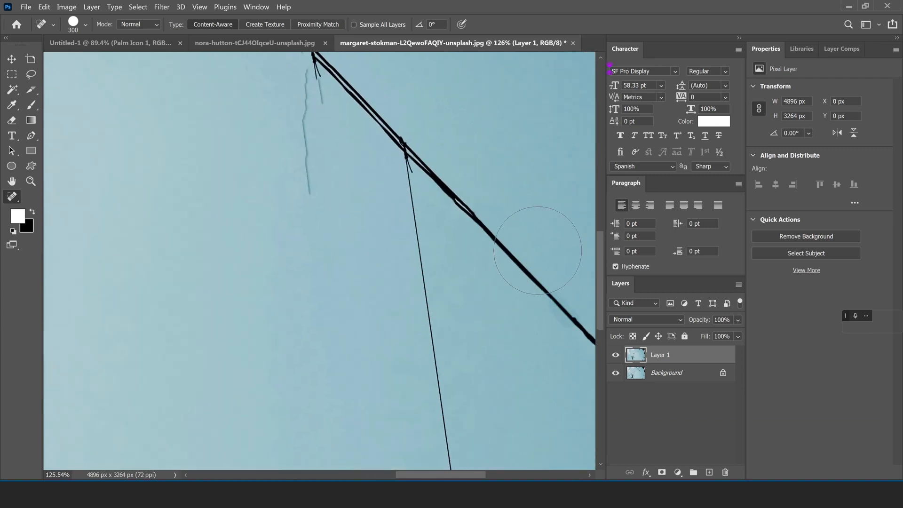
scroll(538, 250, down, 5)
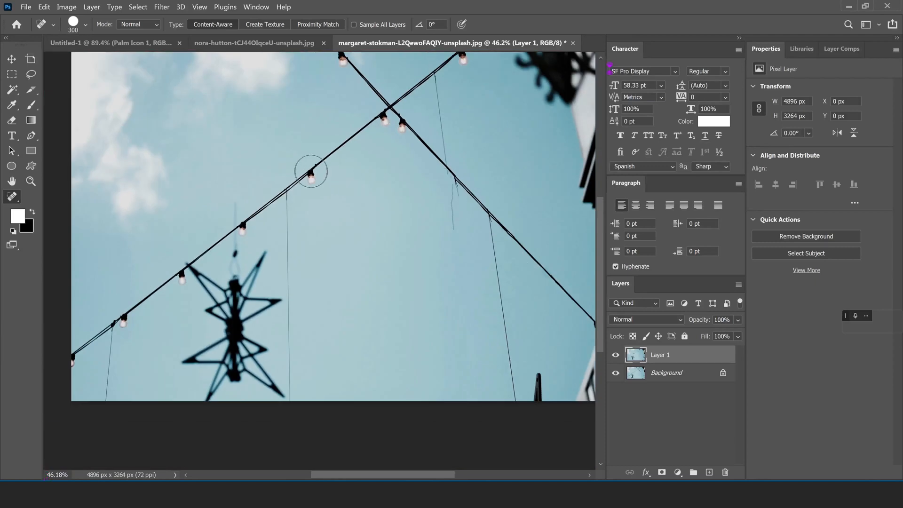
Heal away the bulbs hanging along the left-hand light string and the bulb at that string's upper end
click(308, 179)
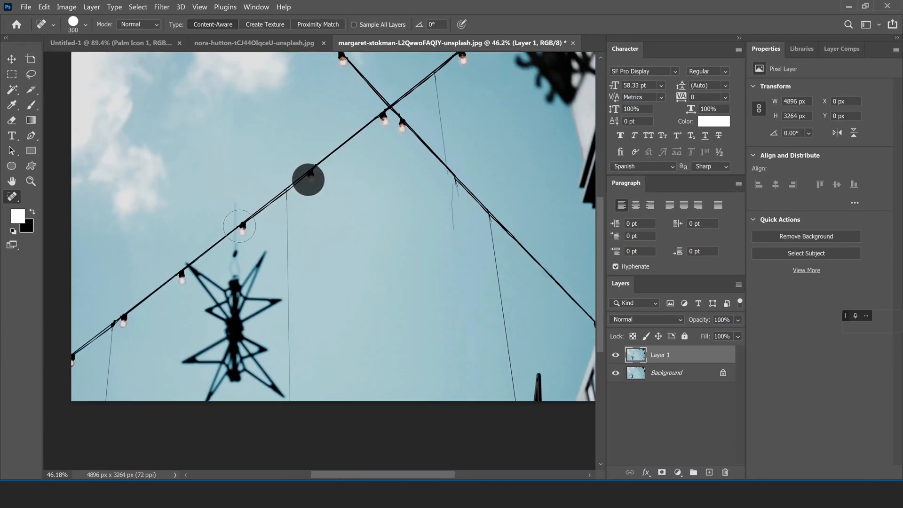
click(241, 226)
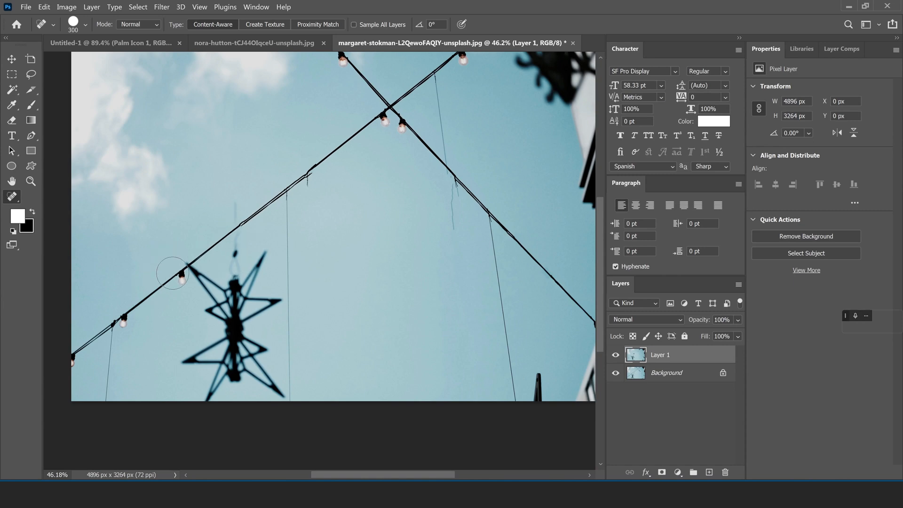
click(173, 281)
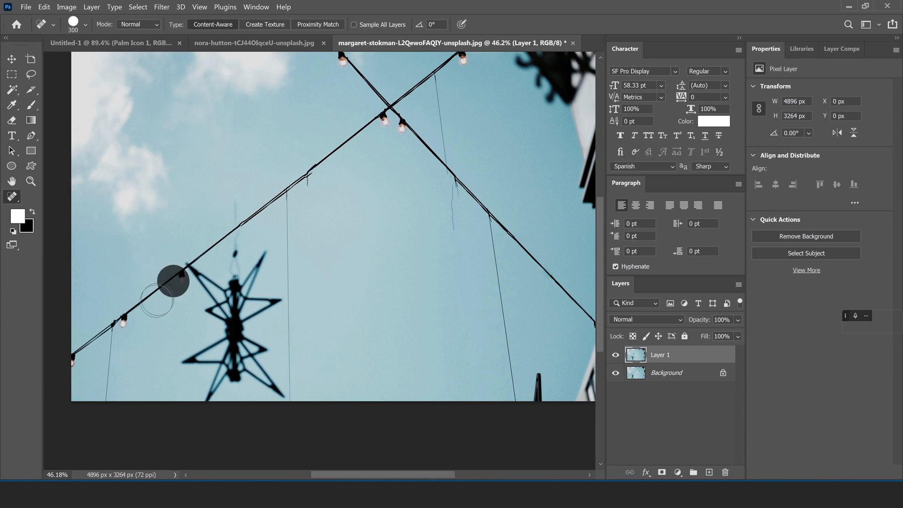
click(123, 318)
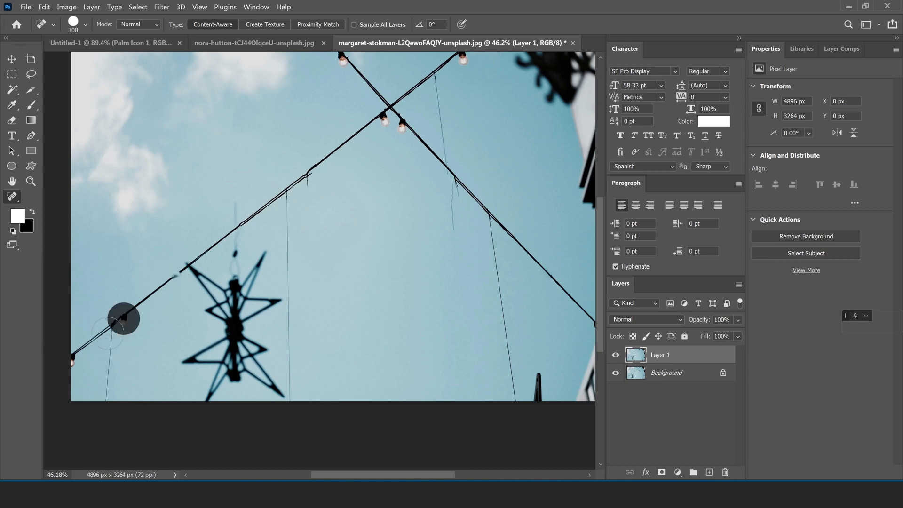
click(72, 359)
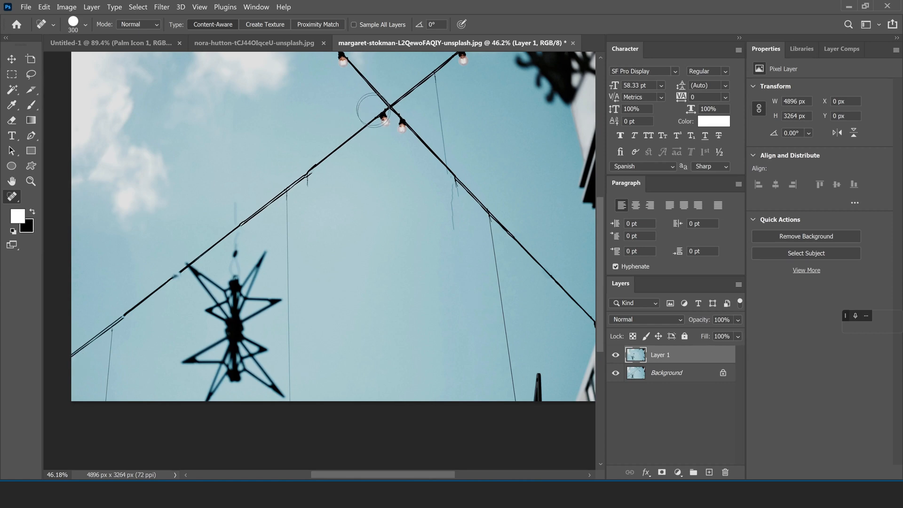
drag(364, 103, 353, 181)
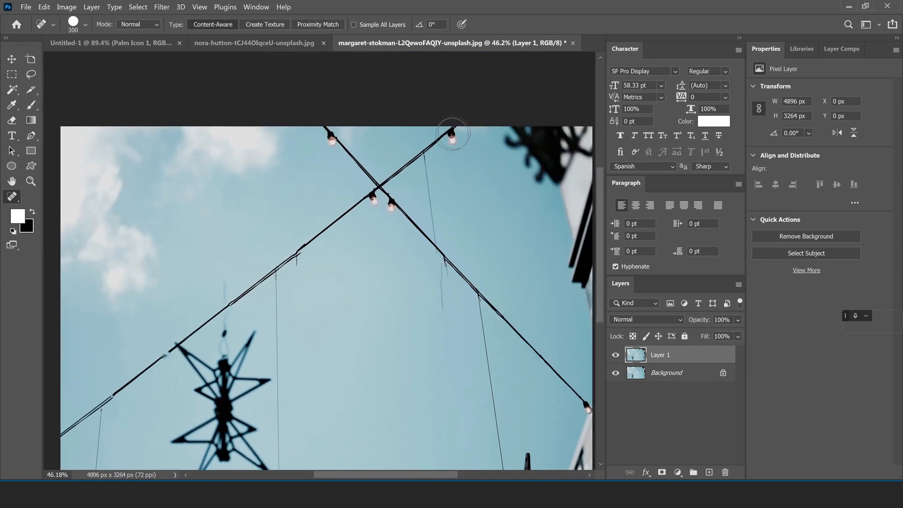
click(449, 139)
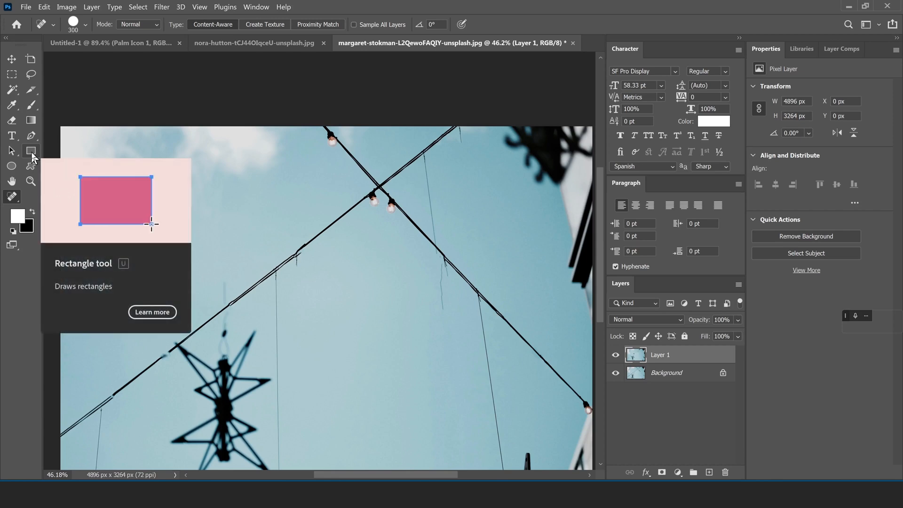
right_click(17, 199)
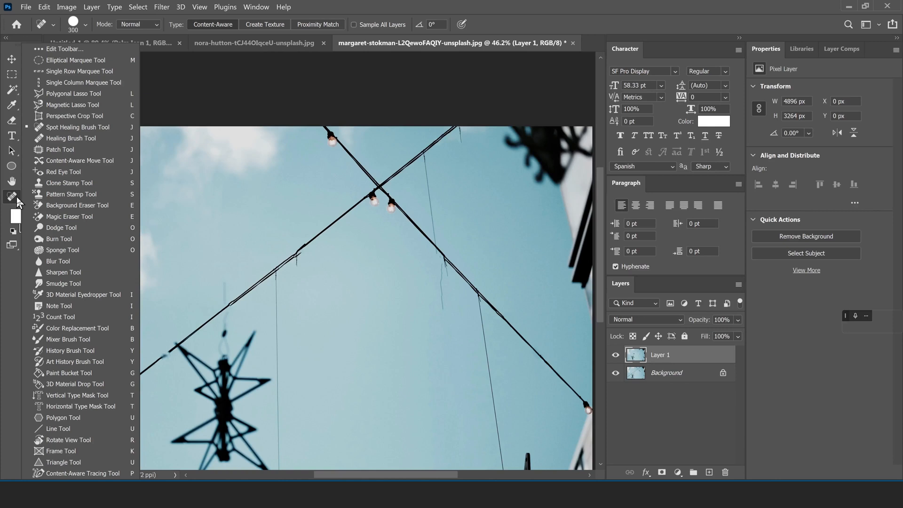
scroll(294, 156, down, 2)
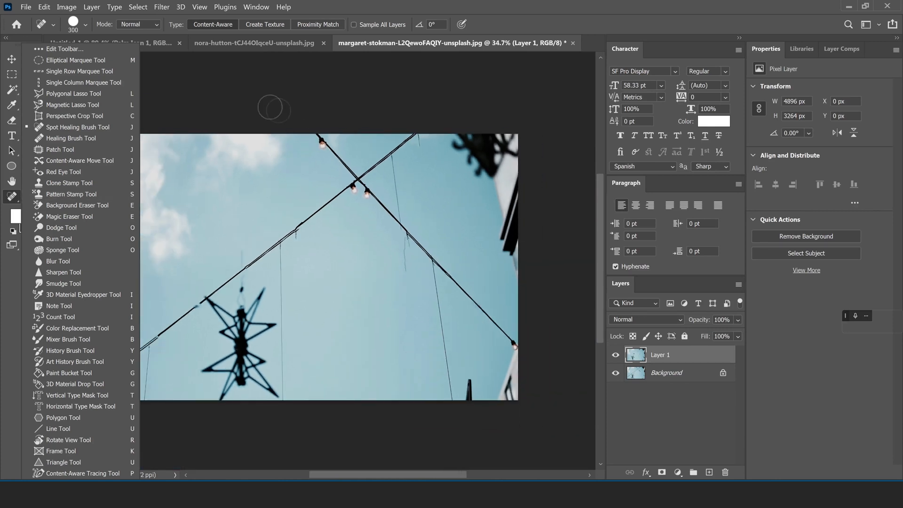
click(12, 59)
scroll(247, 189, up, 2)
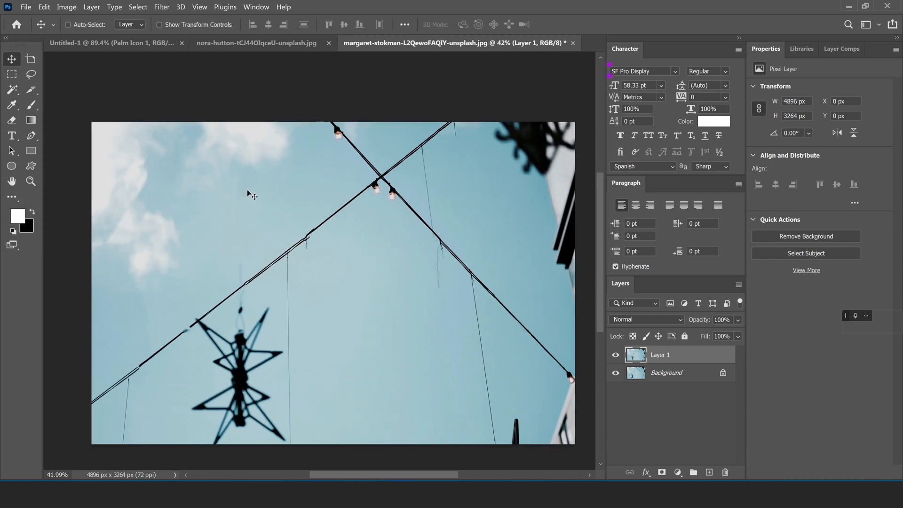
Activate the Pen tool and create a new 1920 x 1080 px document at 200 ppi with a white background
click(32, 135)
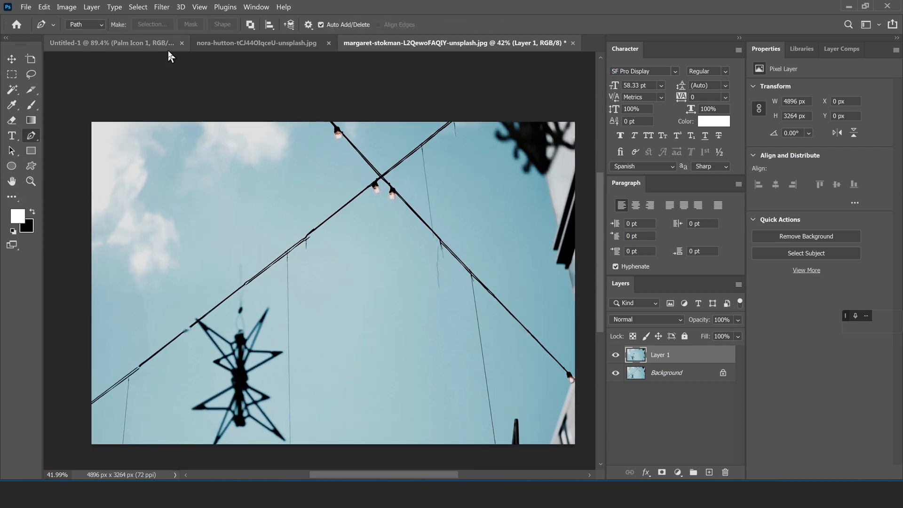
key(ctrl+n)
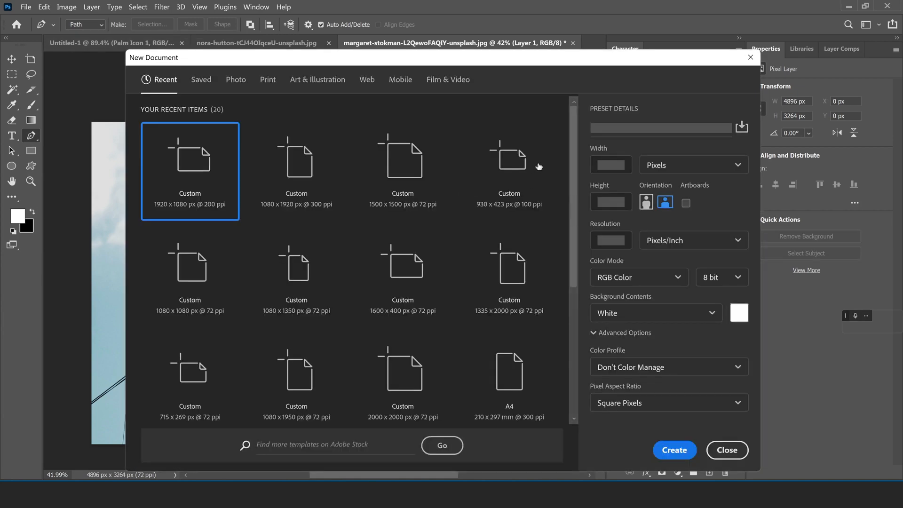
click(674, 450)
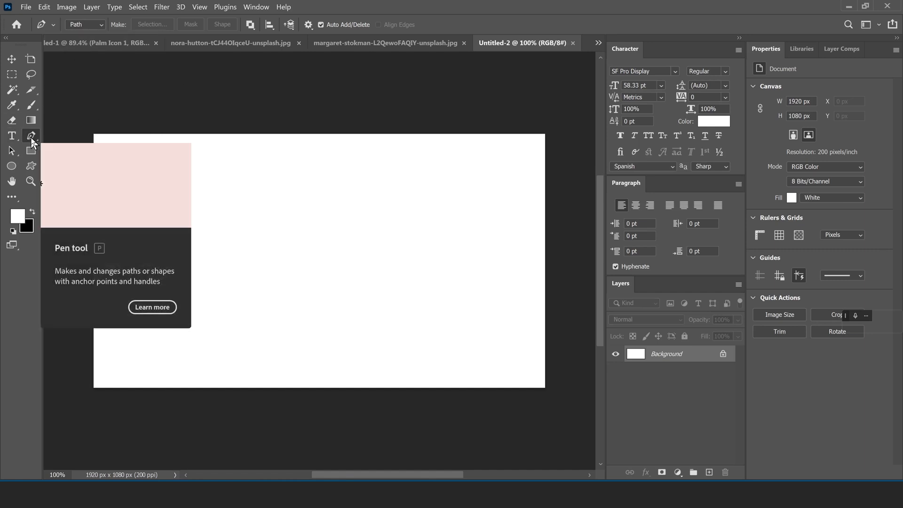
Set the Pen tool to Shape mode and draw a closed, curved green shape about 964 x 633 px in the new document
click(91, 24)
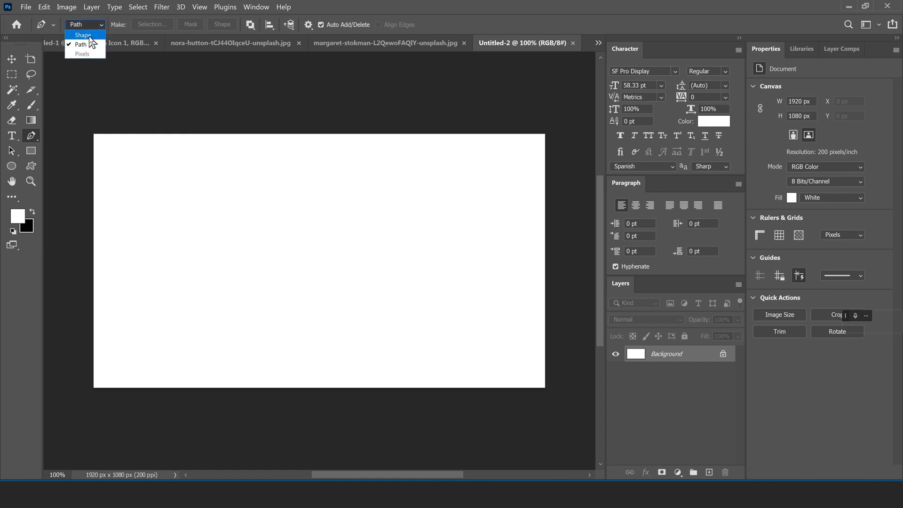
click(89, 35)
key(ctrl+Tab)
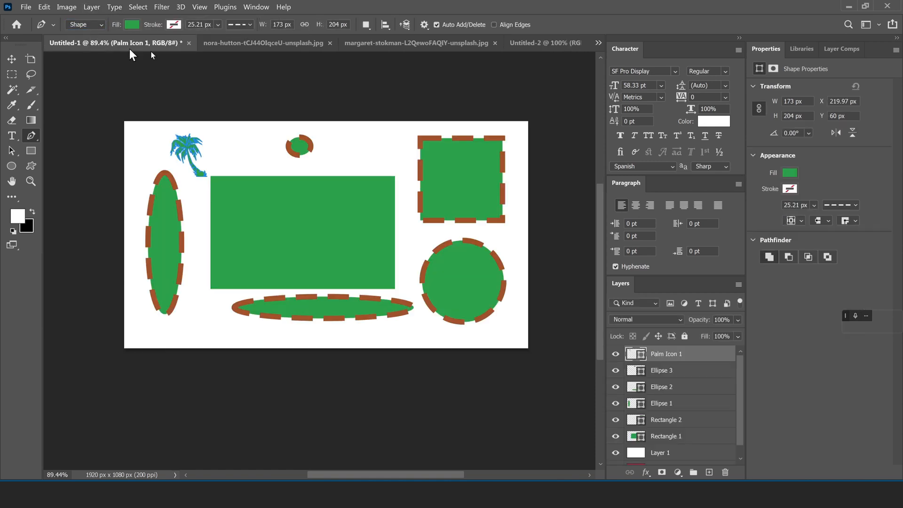
click(525, 43)
scroll(267, 242, up, 1)
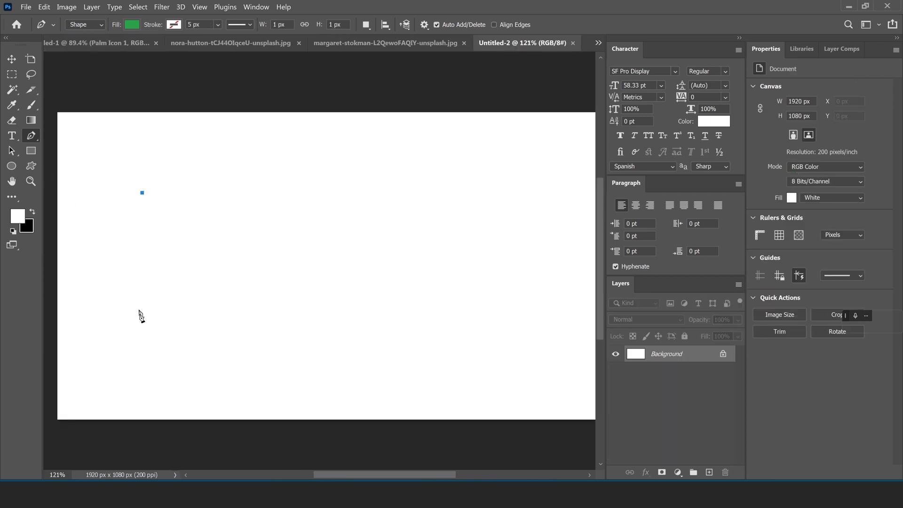
drag(145, 337, 297, 262)
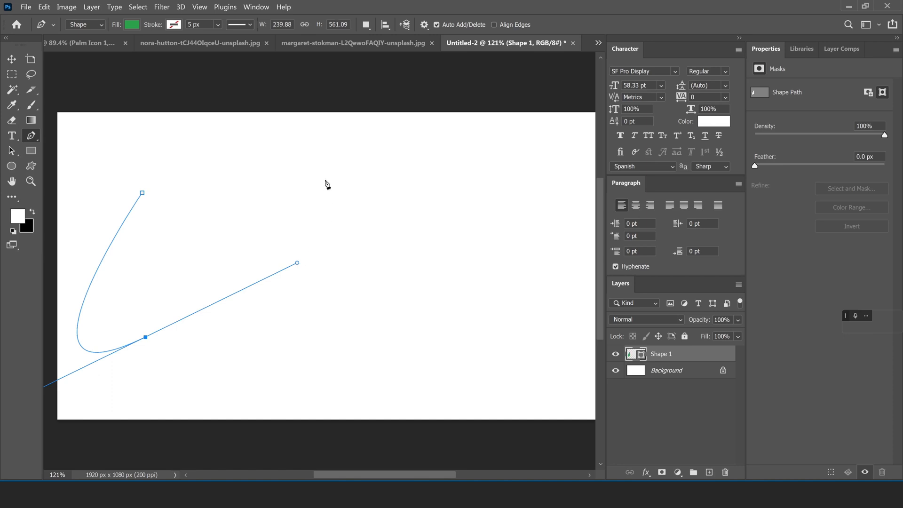
drag(323, 172, 240, 165)
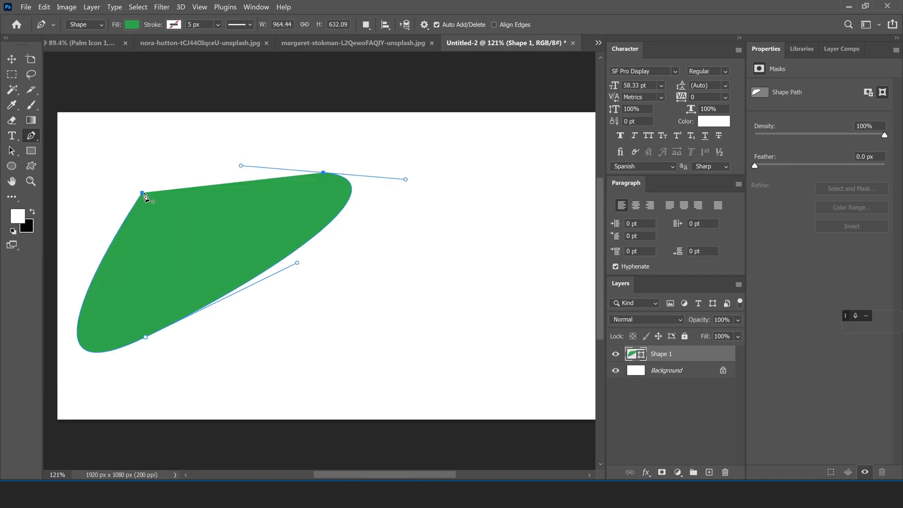
drag(144, 196, 275, 137)
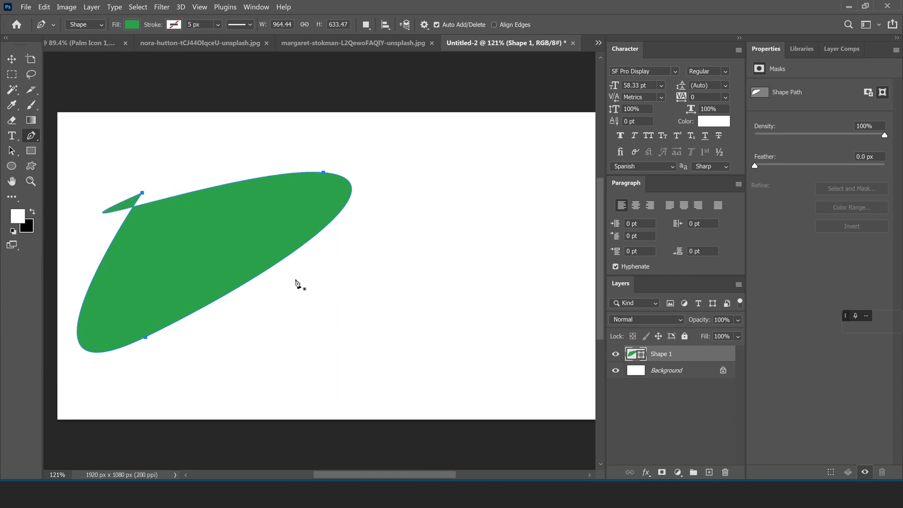
Draw a second, smaller closed curved shape about 400 x 285 px just below the large green shape
drag(294, 279, 410, 194)
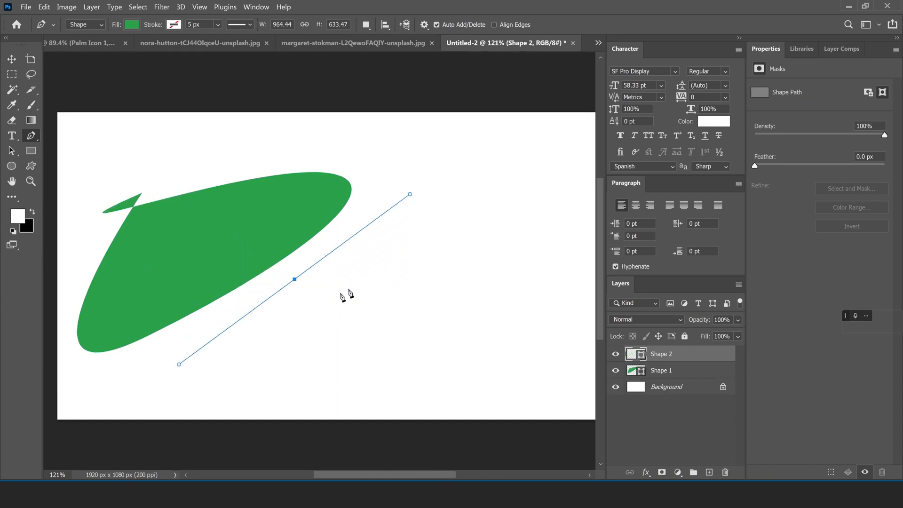
drag(288, 333, 265, 309)
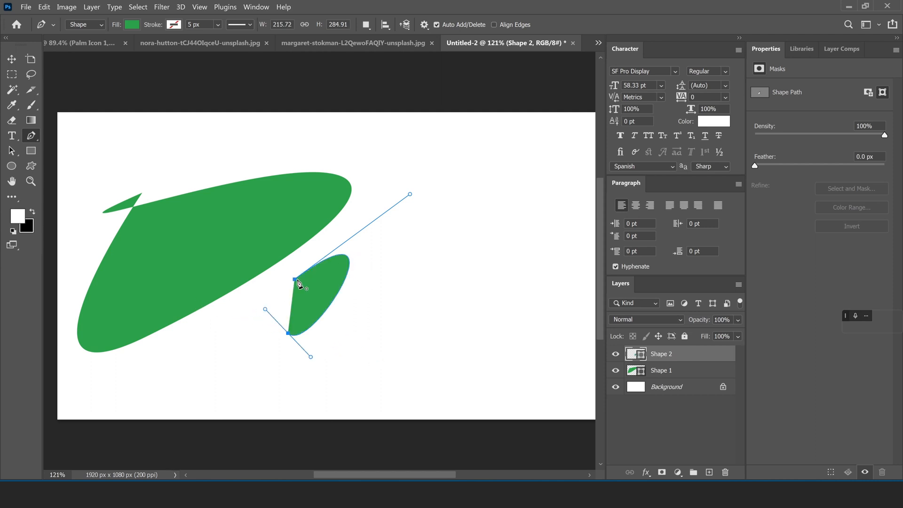
click(297, 281)
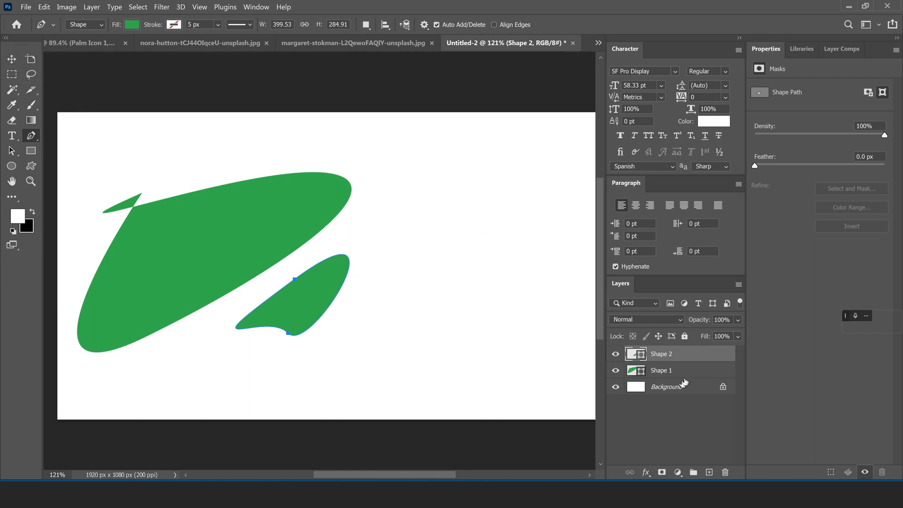
Change the smaller shape's fill color to bright turquoise
double_click(641, 359)
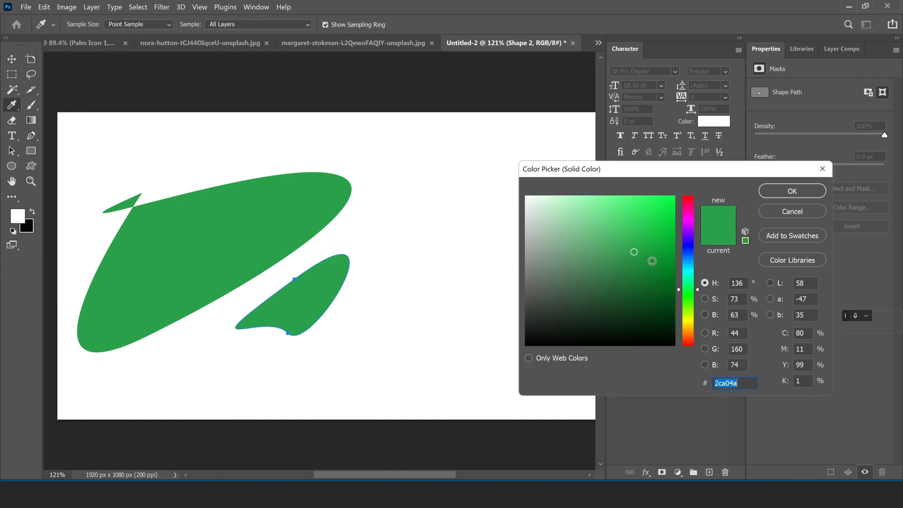
click(674, 285)
drag(676, 260, 659, 222)
click(688, 275)
click(787, 192)
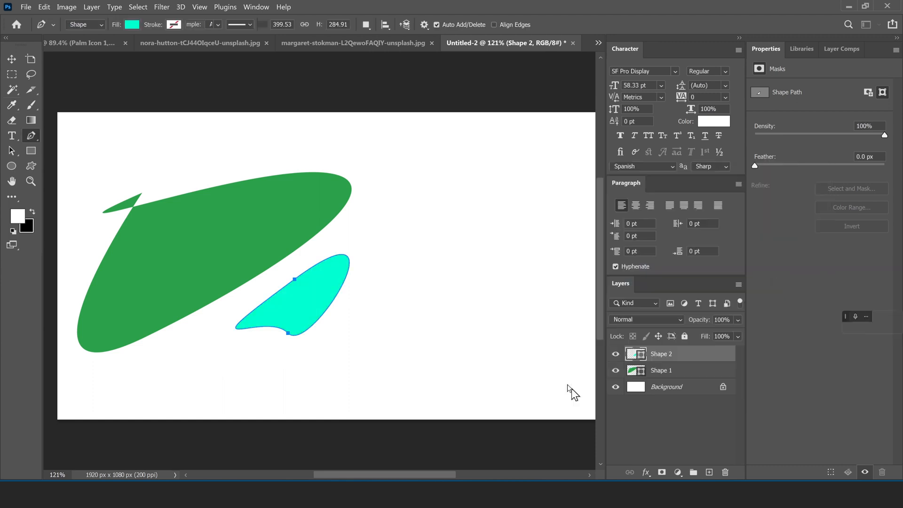
click(12, 59)
click(46, 8)
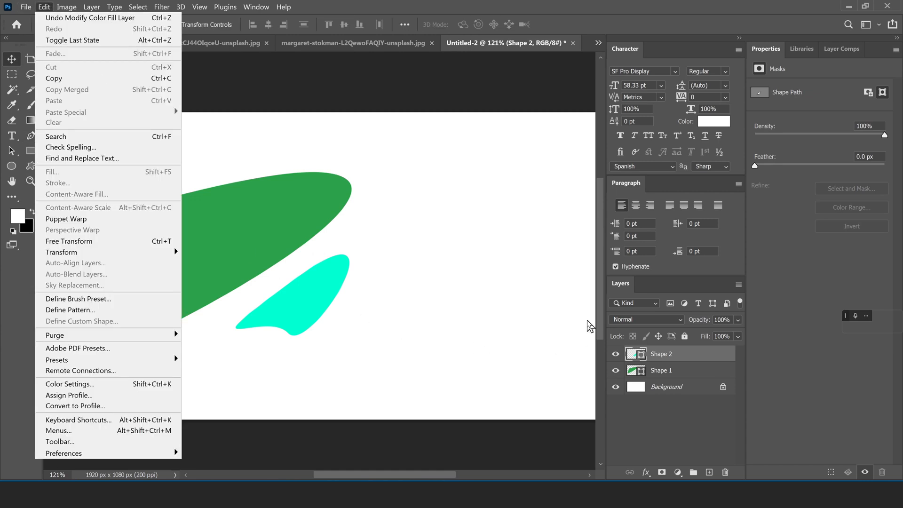
click(713, 353)
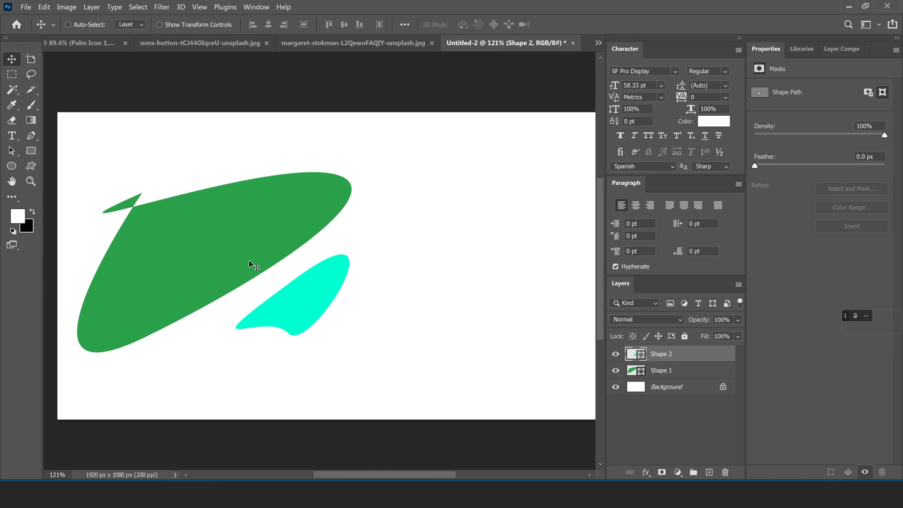
Set the Pen tool to Path mode and trace a closed path roughly along the outline of the turquoise shape
click(33, 139)
click(92, 25)
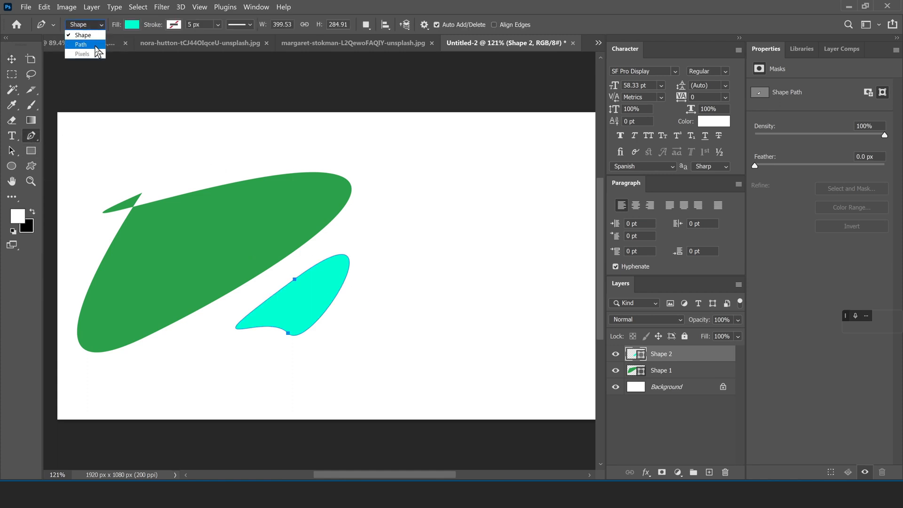
click(81, 44)
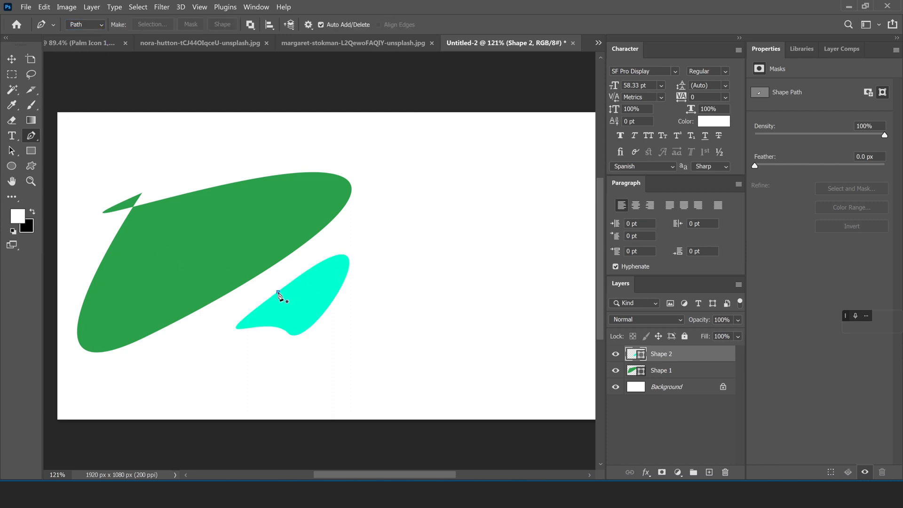
click(278, 292)
drag(324, 262, 362, 239)
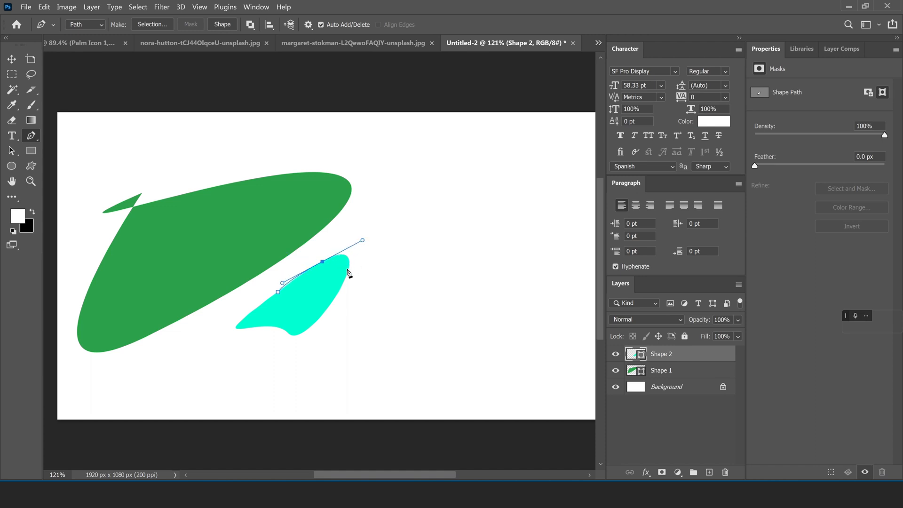
drag(346, 271, 339, 289)
click(307, 329)
drag(248, 326, 253, 307)
Convert the traced path into a selection with a feather radius of 0
right_click(324, 265)
click(331, 264)
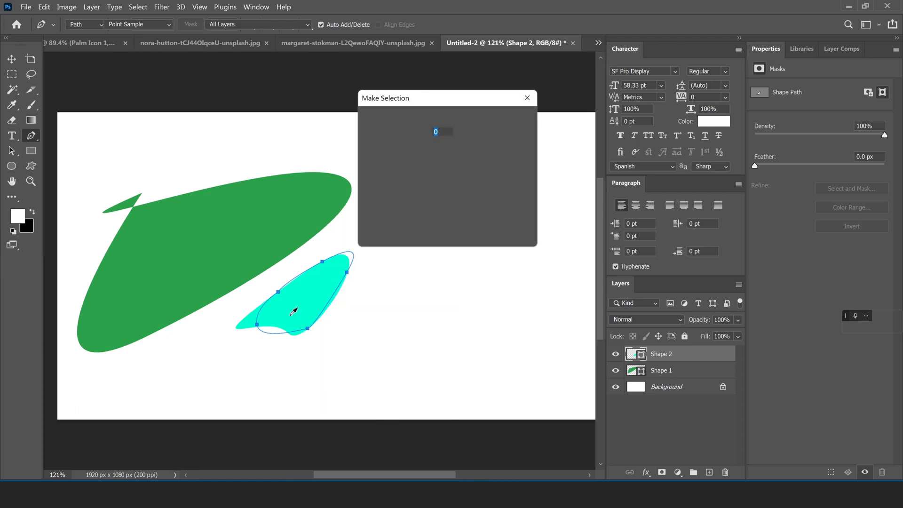
key(Return)
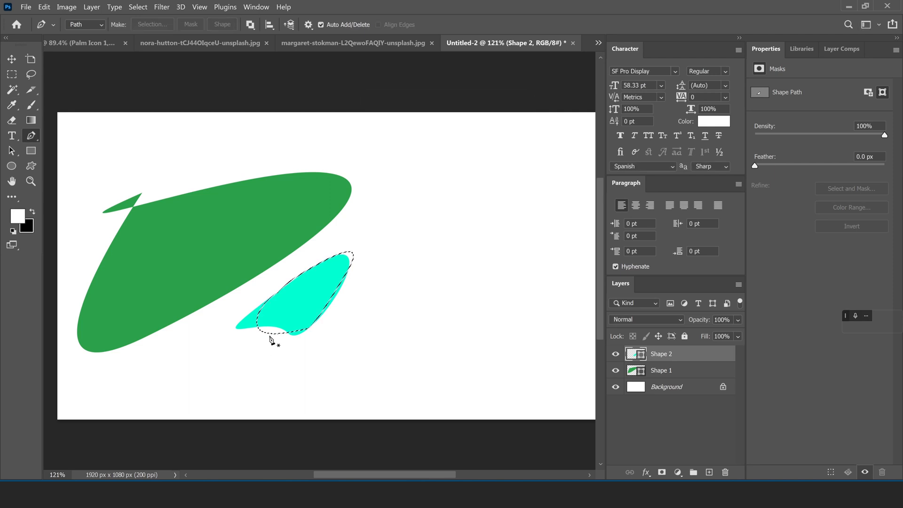
Move the turquoise shape together with its selection up and to the right on the canvas
key(v)
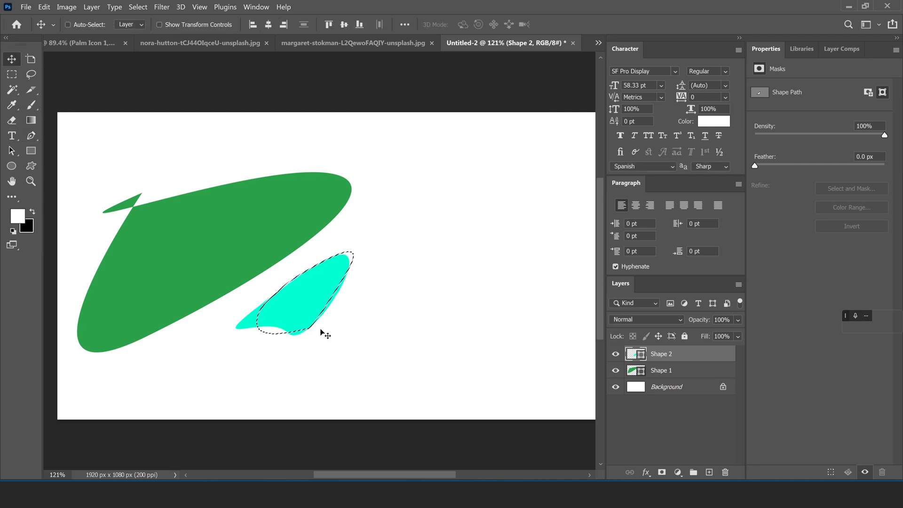
key(ctrl)
drag(326, 297, 370, 264)
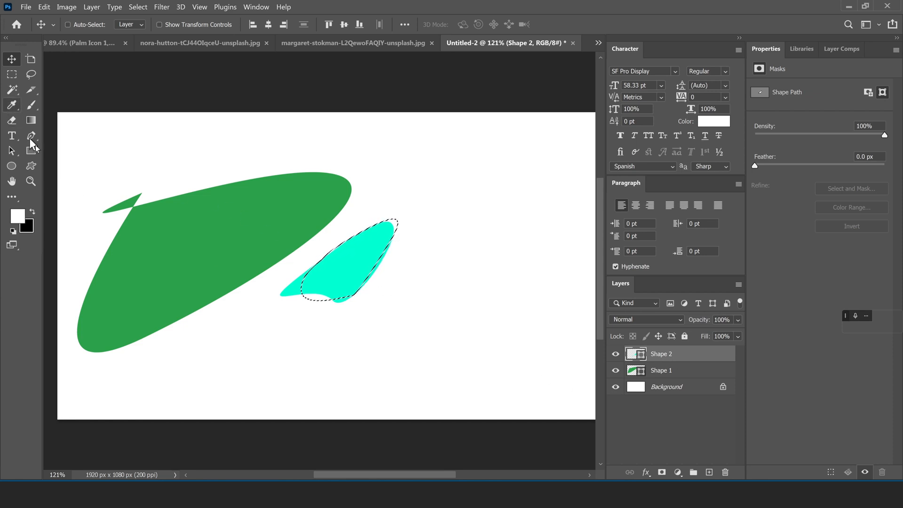
Draw an open pen path right of the turquoise shape, with one straight segment followed by one curved segment
key(p)
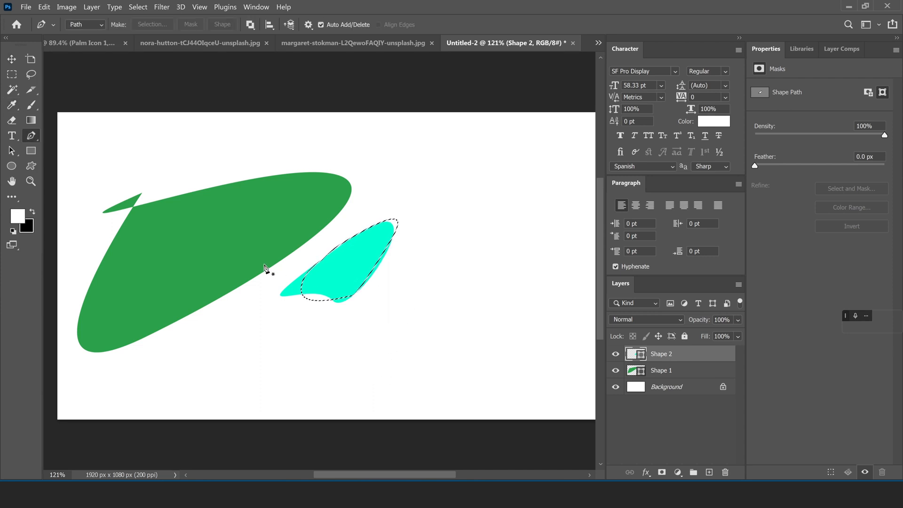
click(426, 233)
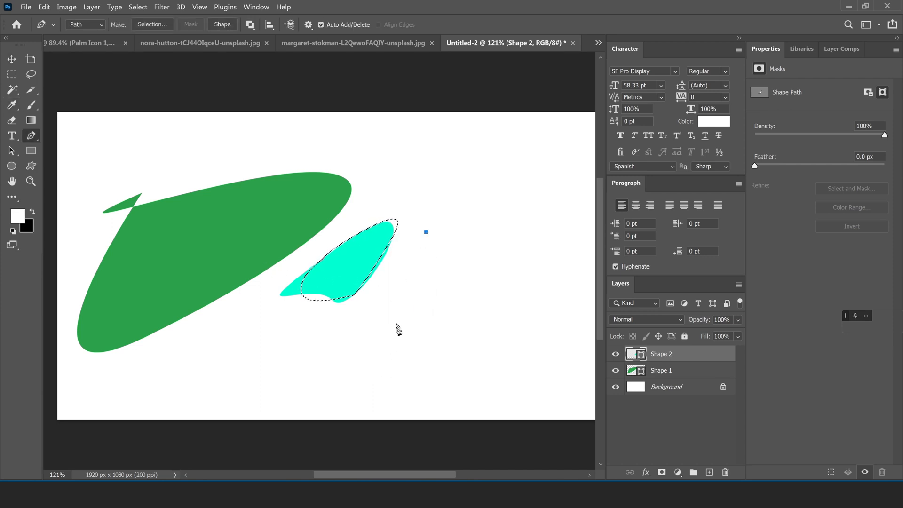
click(396, 339)
drag(469, 347, 528, 318)
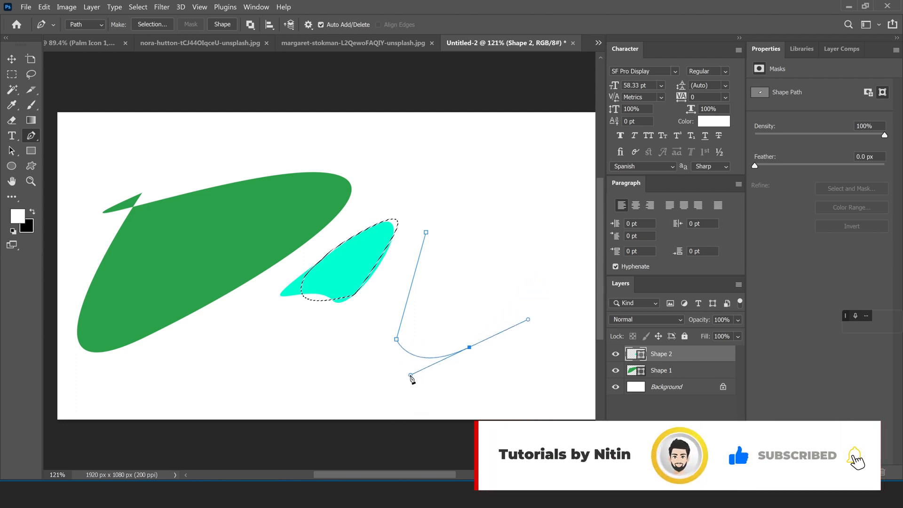
Adjust the end anchor's direction handles to reshape the curved segment and shorten the outgoing handle, then finish with the Move tool
drag(411, 376, 459, 371)
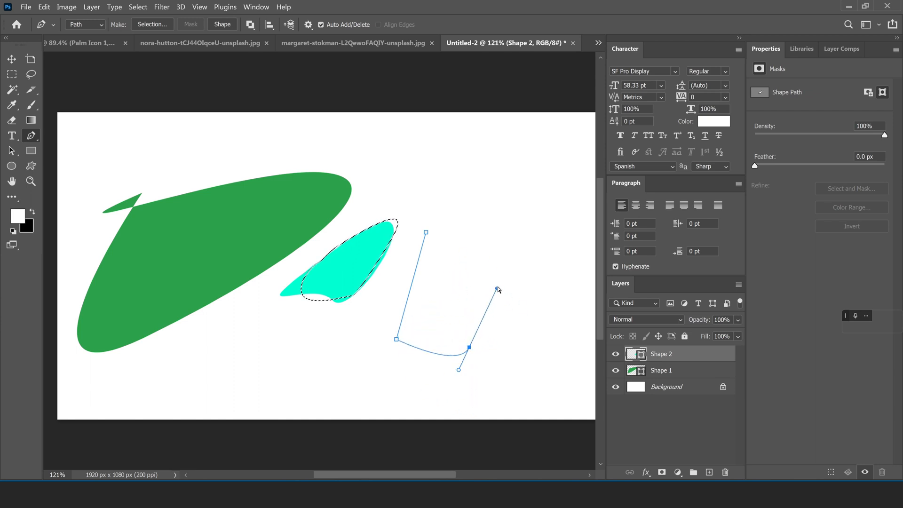
drag(497, 288, 477, 324)
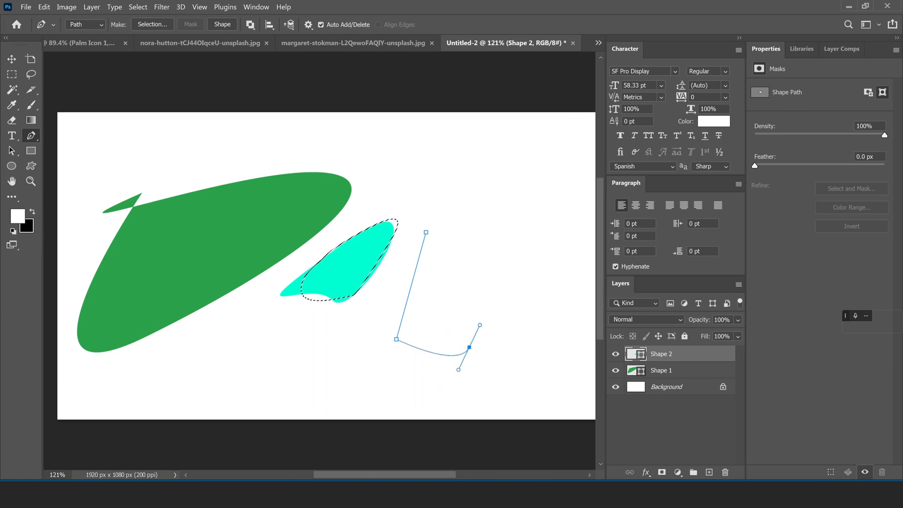
click(12, 59)
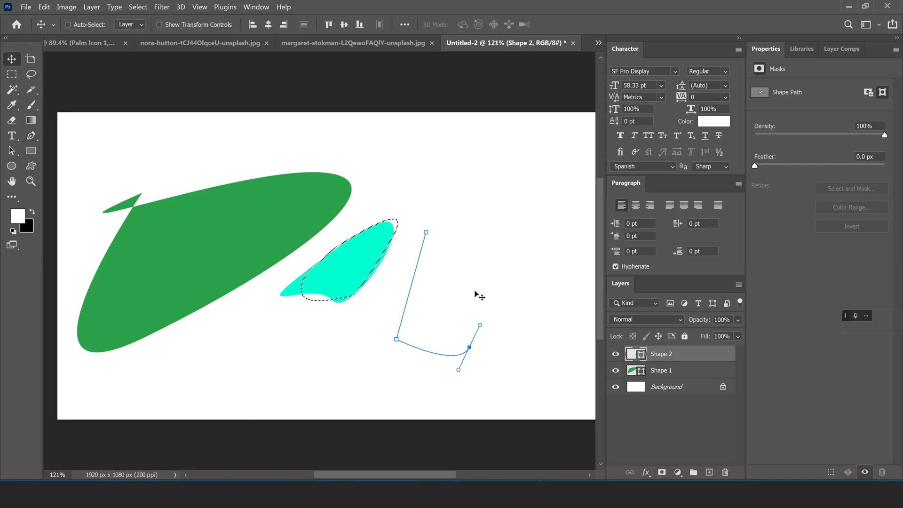